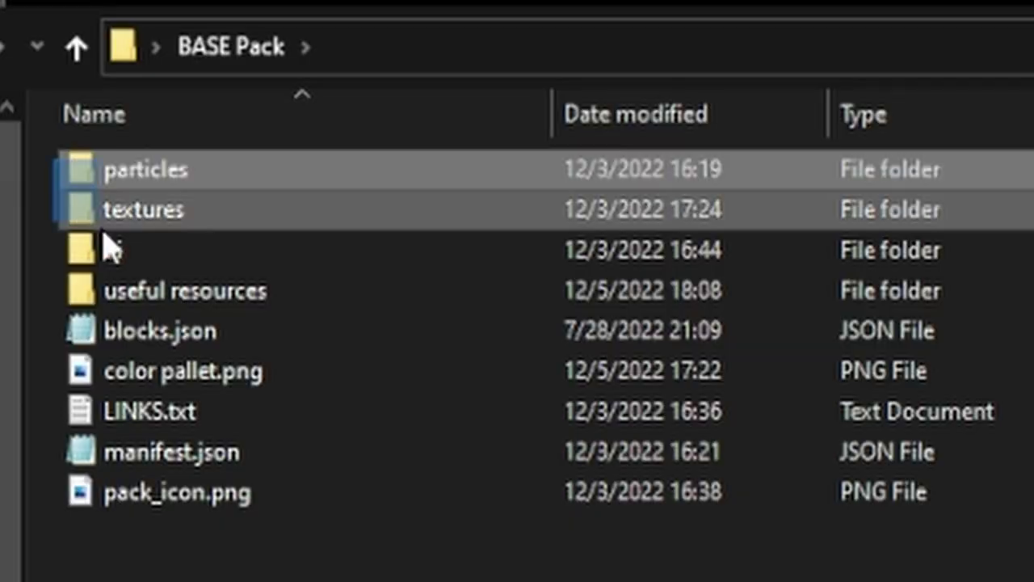
Select the BASE Pack's four folders and its loose files
{"action": "left_click", "coordinate": [185, 291], "text": "shift"}
{"action": "left_click_drag", "start_coordinate": [247, 540], "coordinate": [161, 388]}
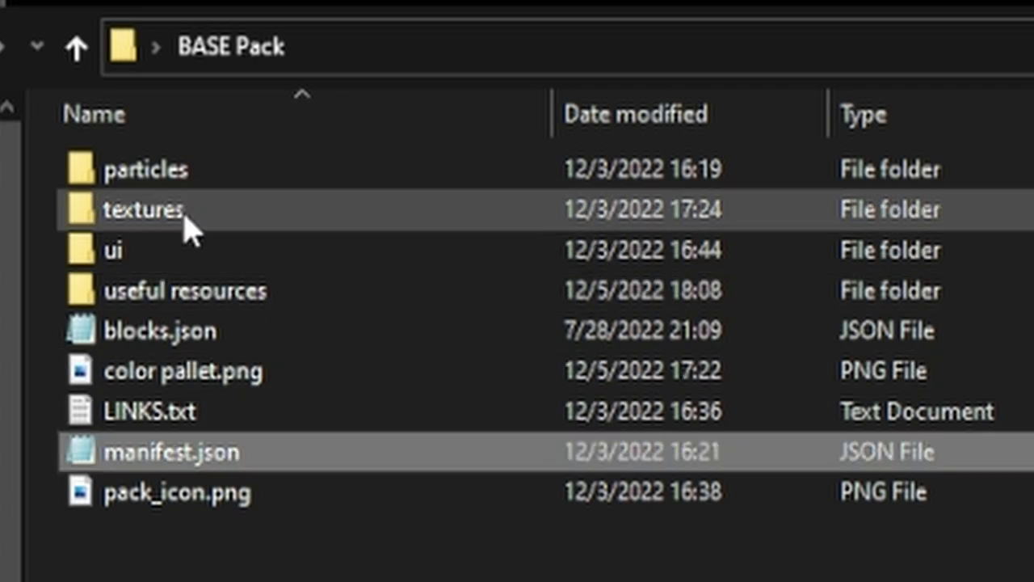
Open the extracted BASE Pack folder, select its loose files, then select pack_icon.png
{"action": "double_click", "coordinate": [167, 212]}
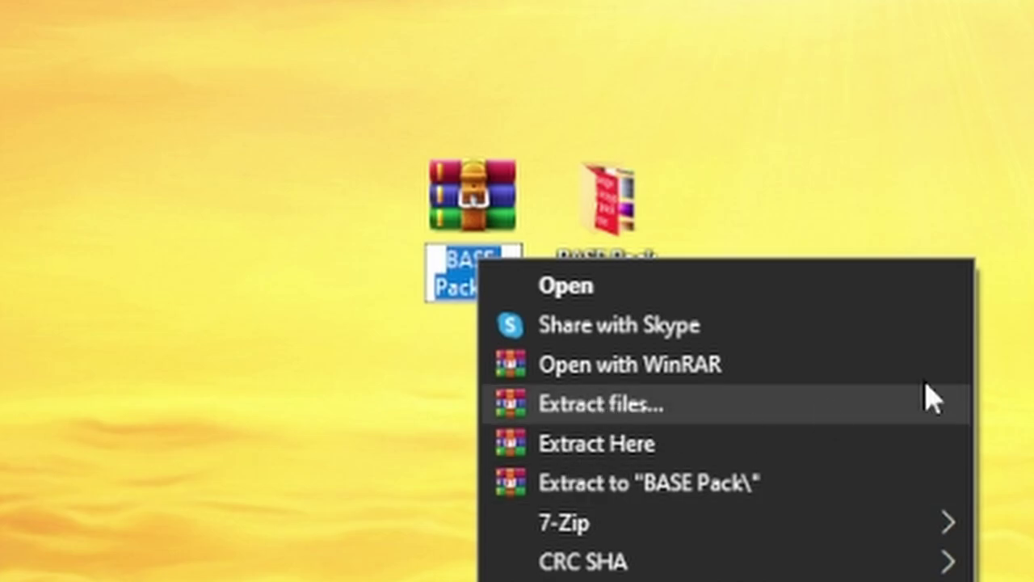
{"action": "left_click", "coordinate": [556, 290]}
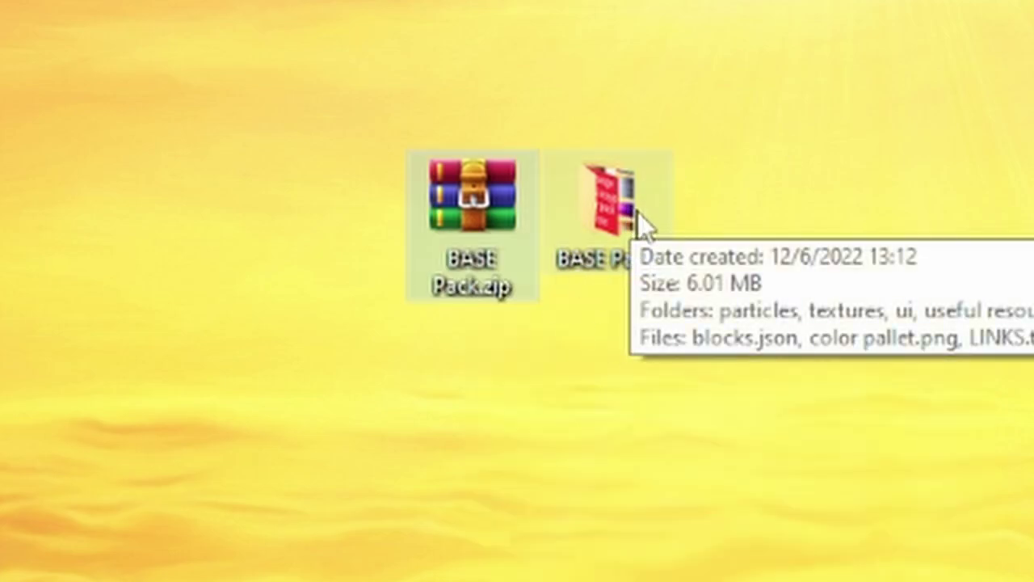
{"action": "double_click", "coordinate": [604, 230]}
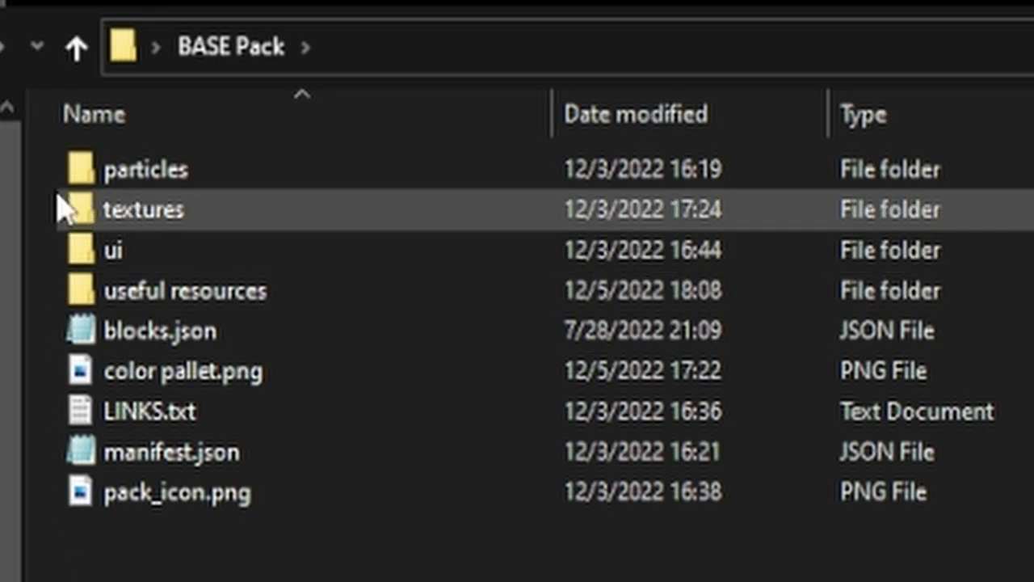
{"action": "left_click_drag", "start_coordinate": [60, 174], "coordinate": [108, 299]}
{"action": "left_click_drag", "start_coordinate": [247, 578], "coordinate": [138, 328]}
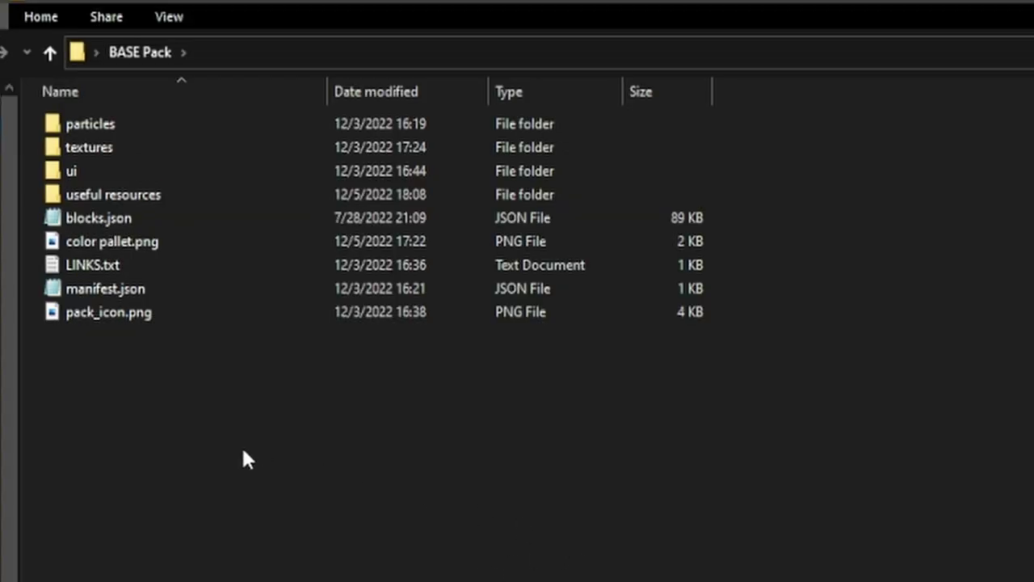
{"action": "left_click", "coordinate": [132, 318]}
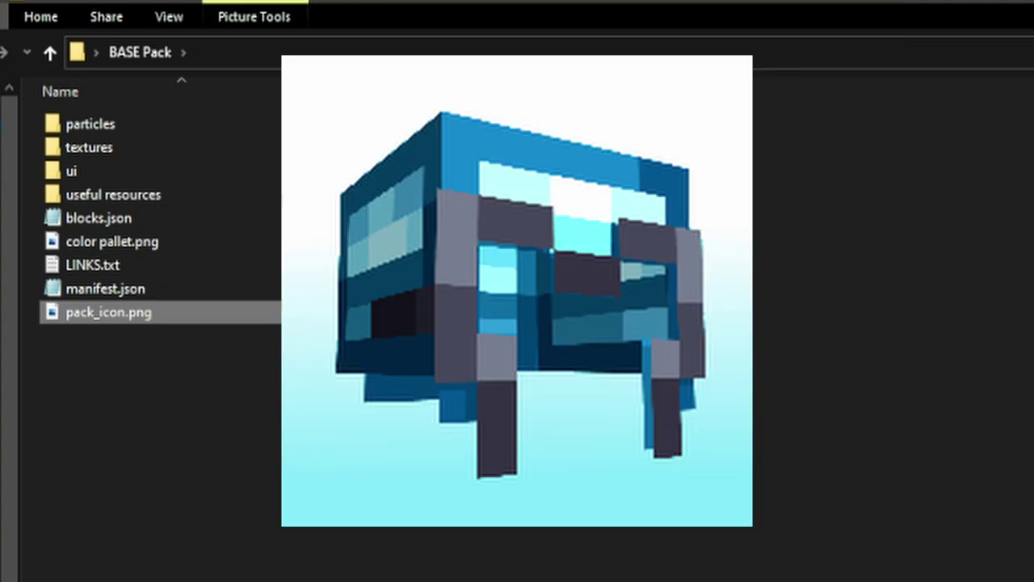
{"action": "double_click", "coordinate": [96, 289]}
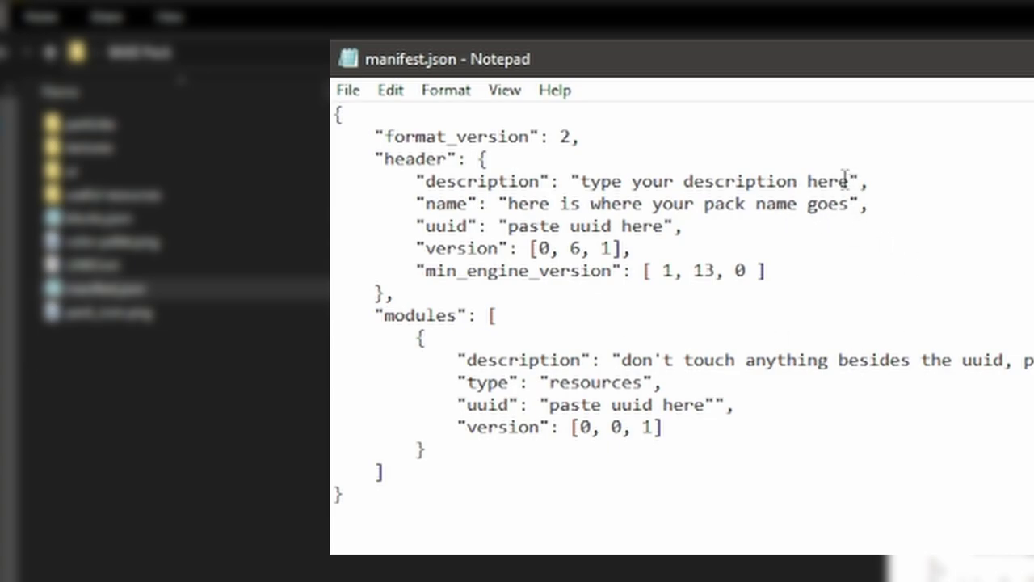
{"action": "left_click_drag", "start_coordinate": [845, 177], "coordinate": [579, 181]}
{"action": "left_click", "coordinate": [594, 211]}
{"action": "left_click_drag", "start_coordinate": [661, 225], "coordinate": [507, 227]}
{"action": "left_click", "coordinate": [791, 248]}
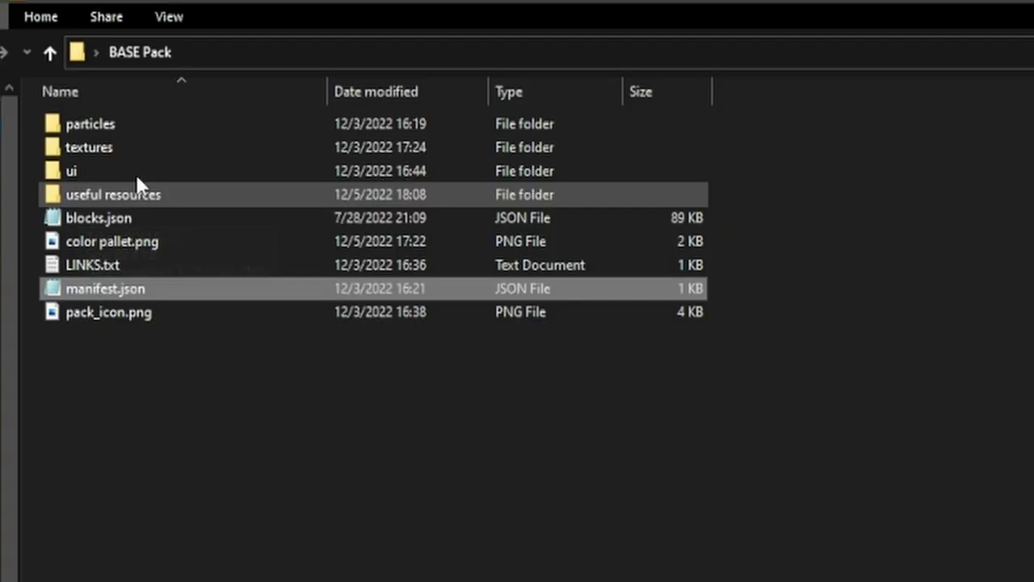
Browse textures\items and the useful resources folder to the 16x-CG-Pack sword sheet
{"action": "double_click", "coordinate": [104, 141]}
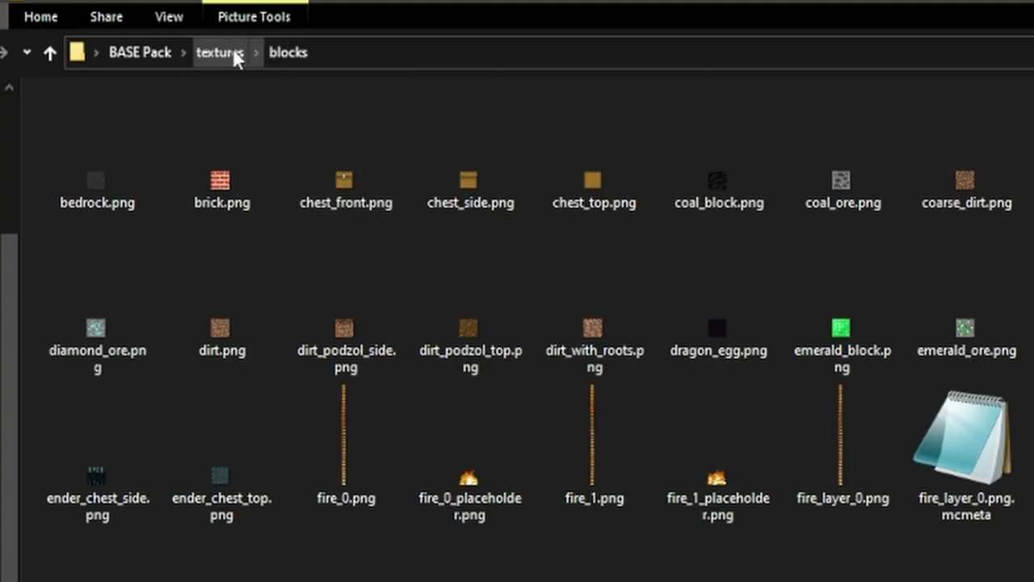
{"action": "left_click", "coordinate": [219, 53]}
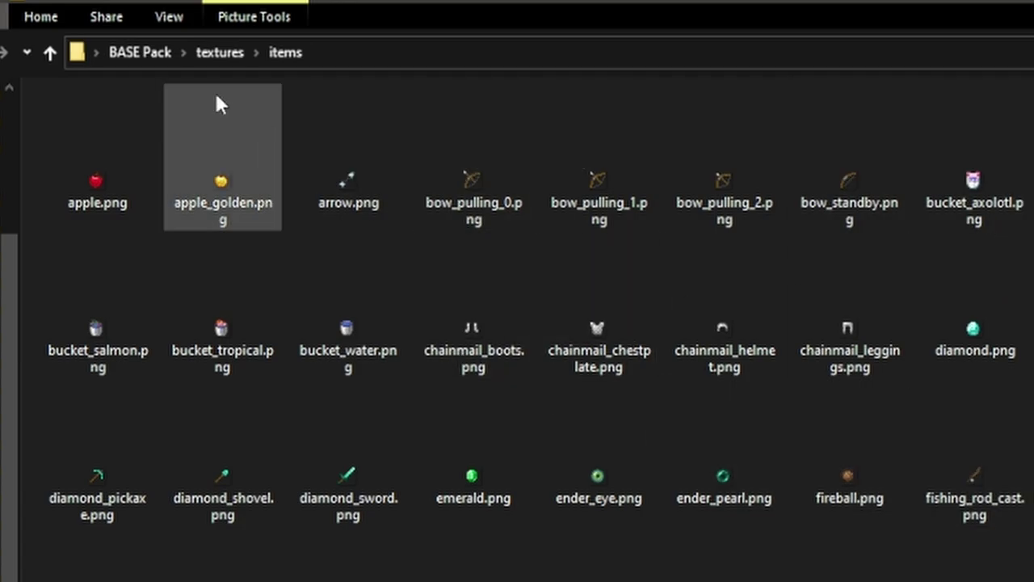
{"action": "left_click", "coordinate": [220, 52]}
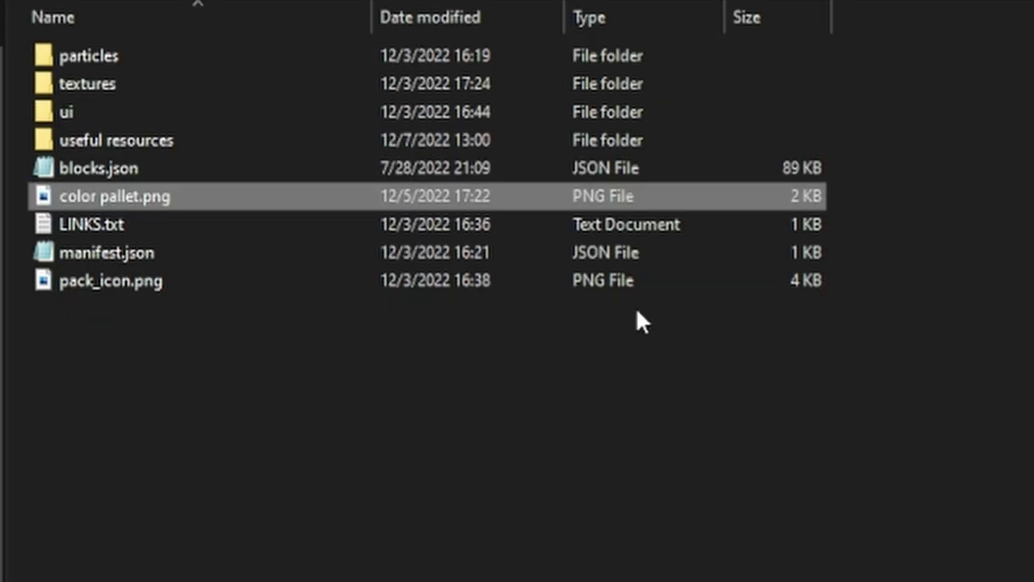
{"action": "double_click", "coordinate": [73, 84]}
{"action": "double_click", "coordinate": [105, 202]}
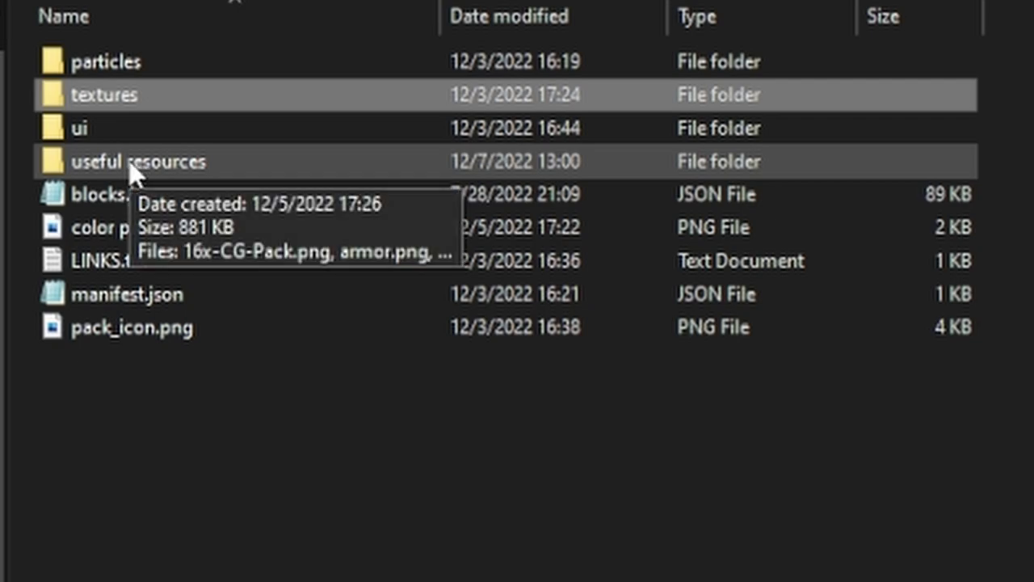
{"action": "double_click", "coordinate": [132, 166]}
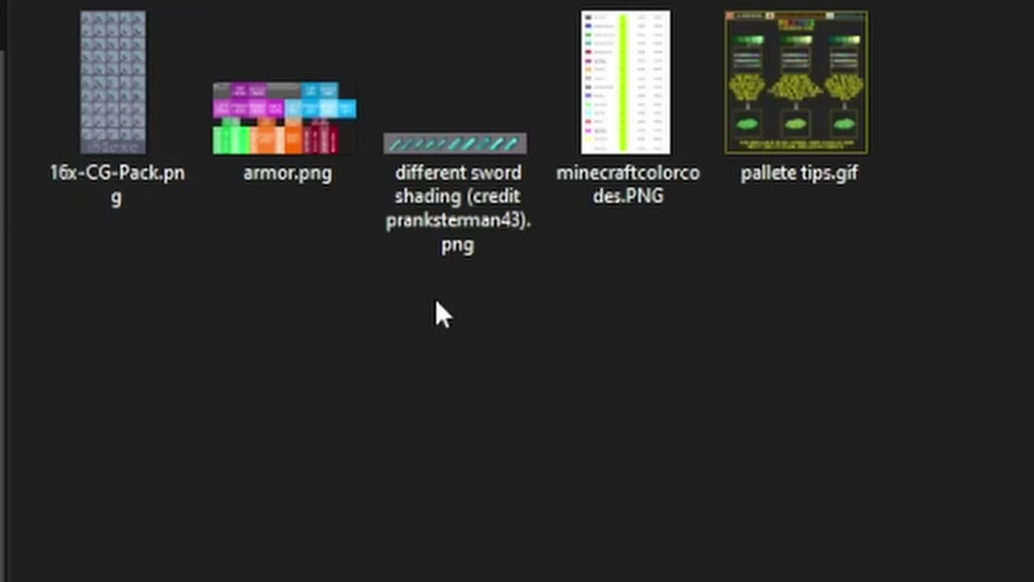
{"action": "left_click", "coordinate": [125, 145]}
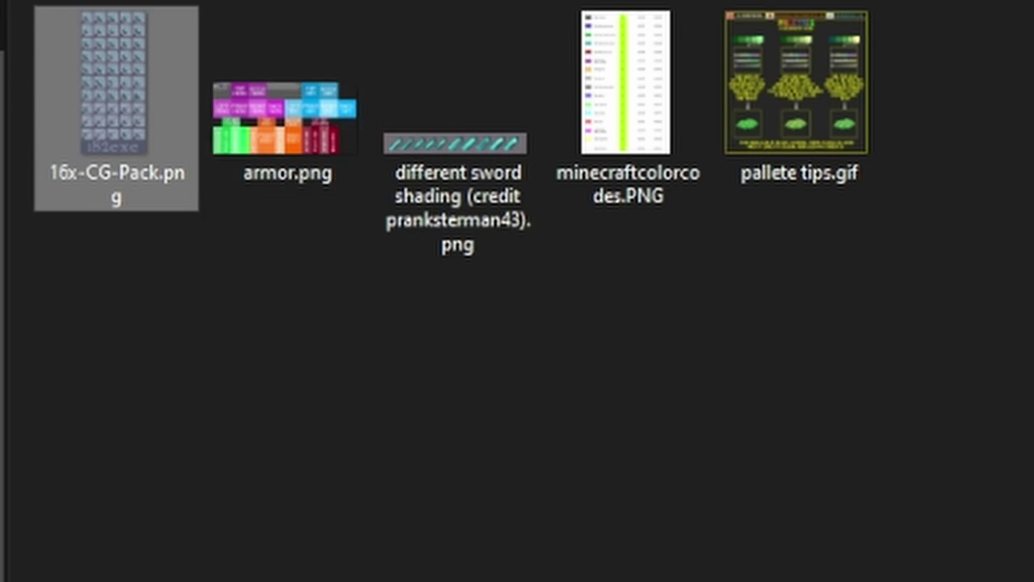
Open color pallet.png from the pack's main folder in paint.net via Edit
{"action": "key", "text": "alt+Left"}
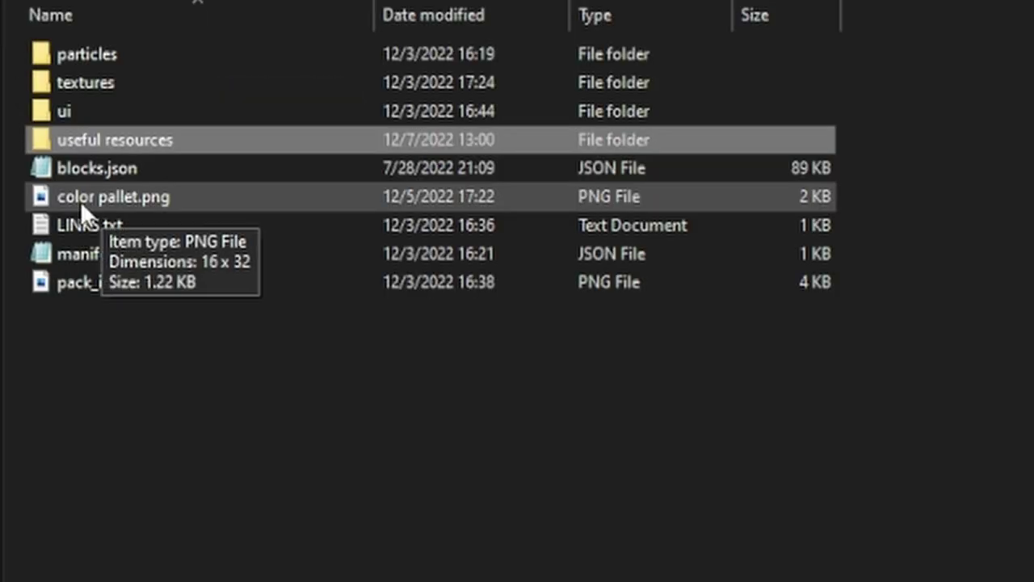
{"action": "left_click", "coordinate": [81, 202]}
{"action": "right_click", "coordinate": [81, 202]}
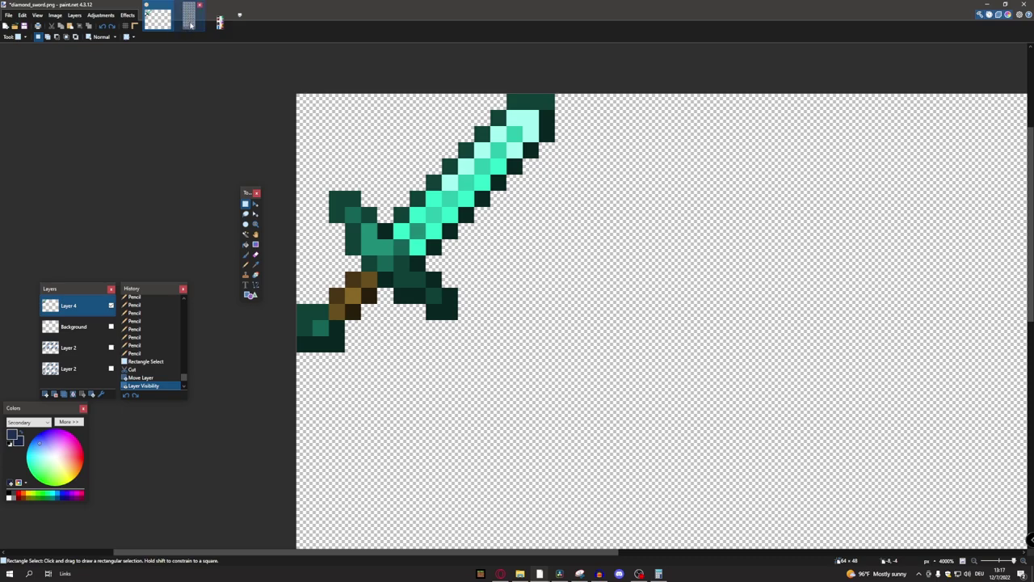
{"action": "left_click", "coordinate": [191, 23]}
Compare the color pallet image with the sword reference sheet
{"action": "left_click", "coordinate": [216, 24]}
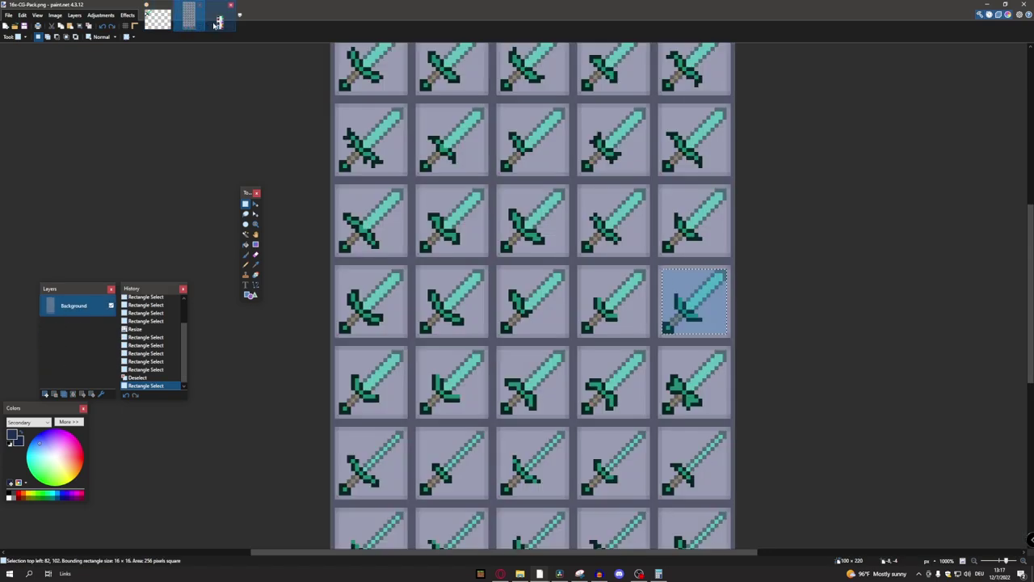
{"action": "left_click", "coordinate": [217, 24]}
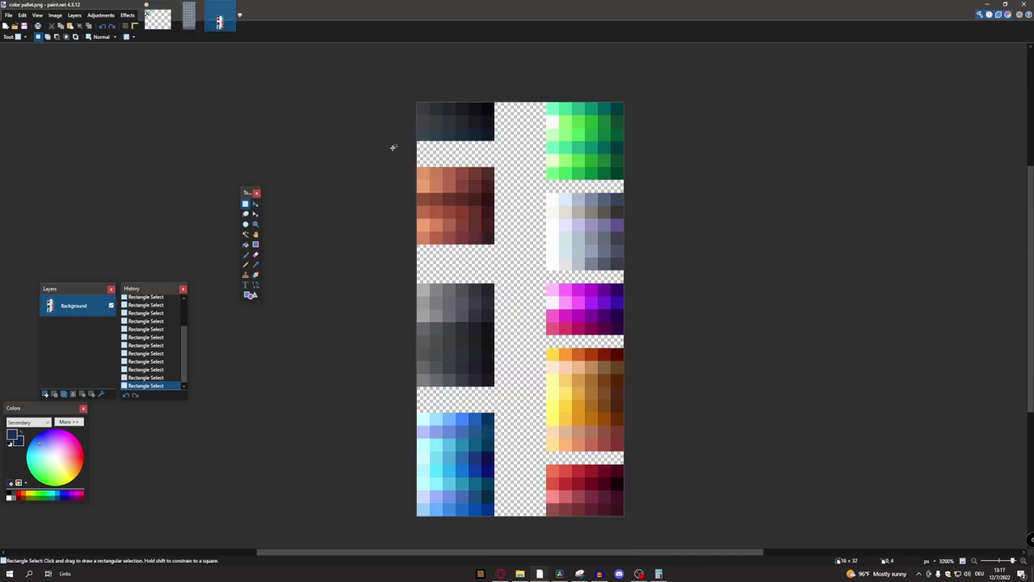
{"action": "left_click", "coordinate": [190, 21]}
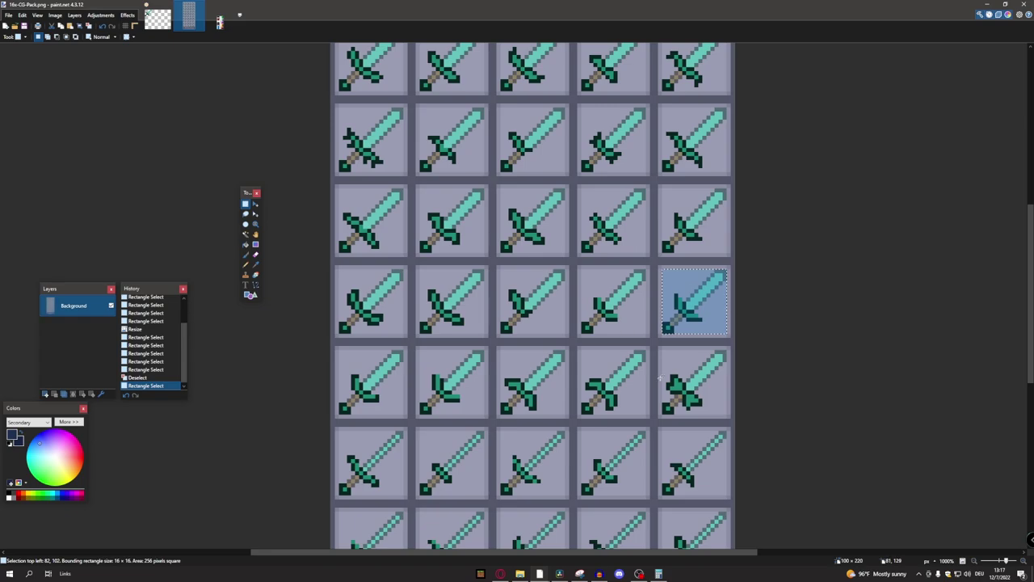
{"action": "scroll", "coordinate": [772, 406], "scroll_direction": "down", "scroll_amount": 3}
{"action": "scroll", "coordinate": [772, 405], "scroll_direction": "up", "scroll_amount": 4}
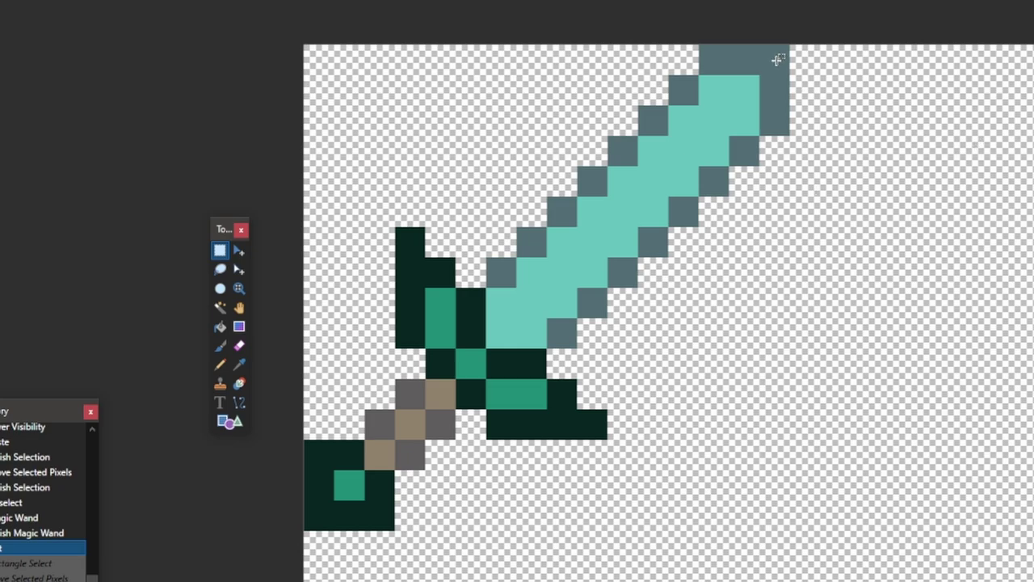
Move the sword's blade tip down-left to shorten the blade
{"action": "left_click_drag", "start_coordinate": [779, 58], "coordinate": [603, 234]}
{"action": "left_click", "coordinate": [238, 250]}
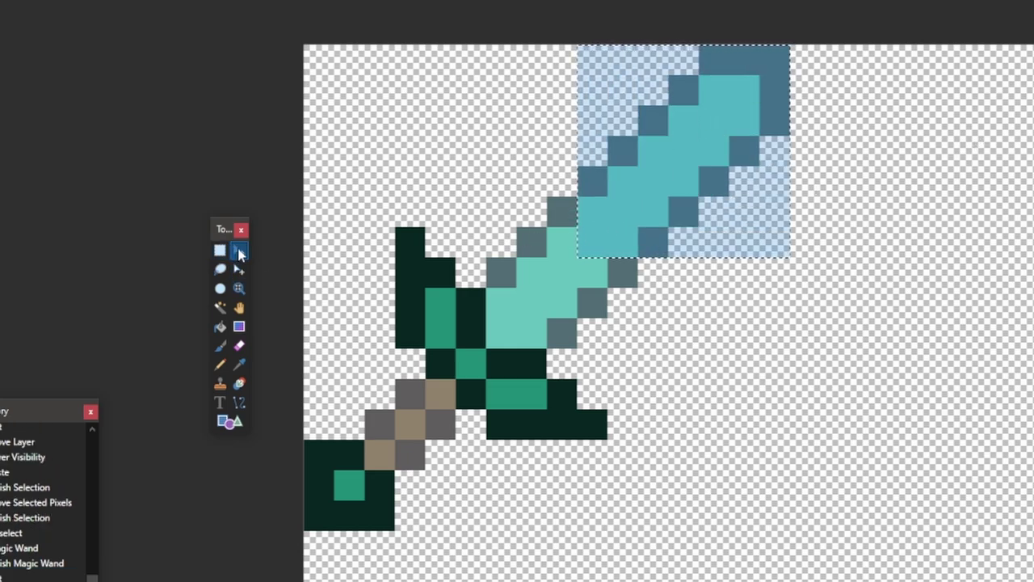
{"action": "left_click_drag", "start_coordinate": [658, 191], "coordinate": [566, 296]}
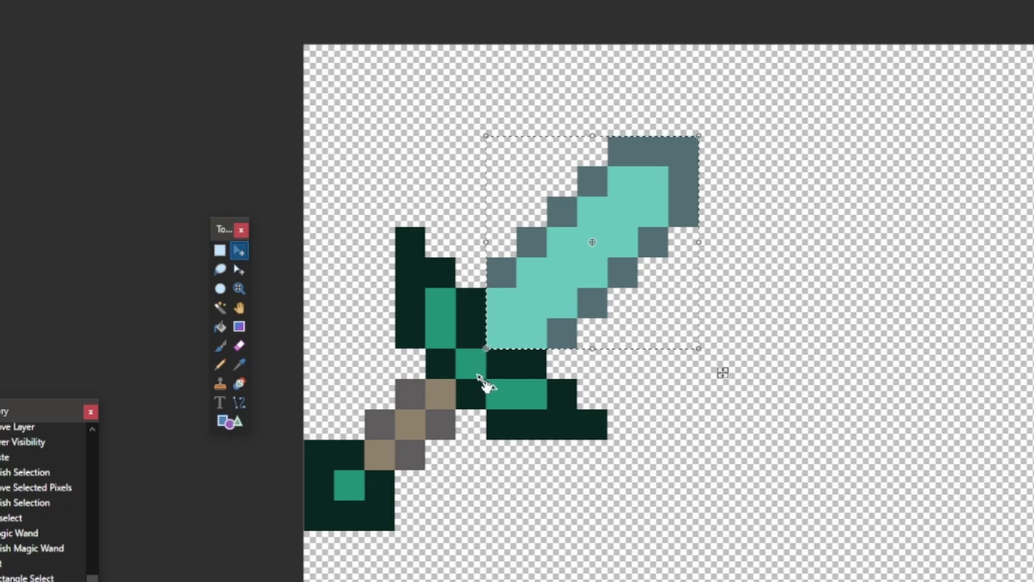
{"action": "left_click", "coordinate": [218, 249]}
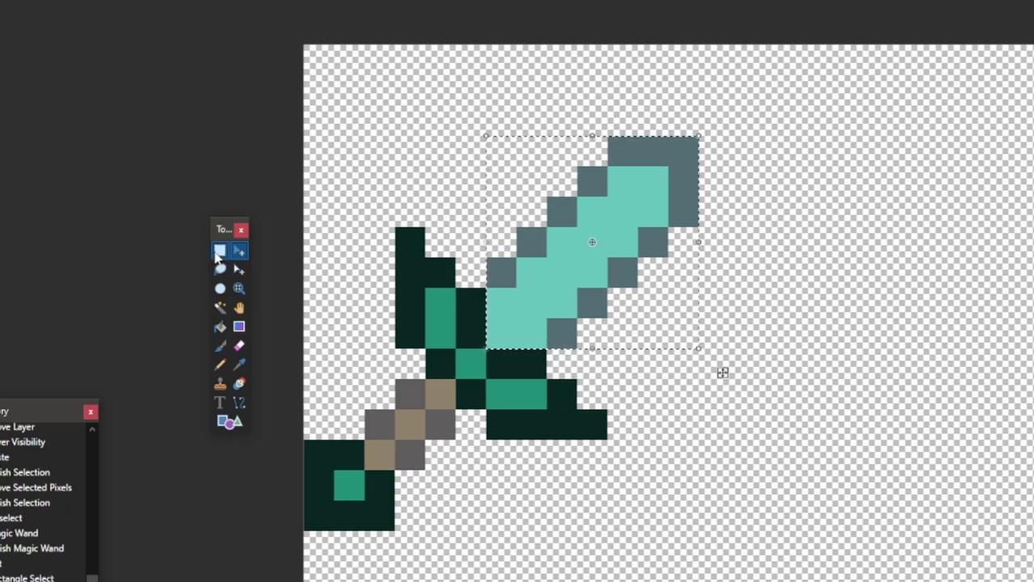
{"action": "left_click", "coordinate": [722, 371]}
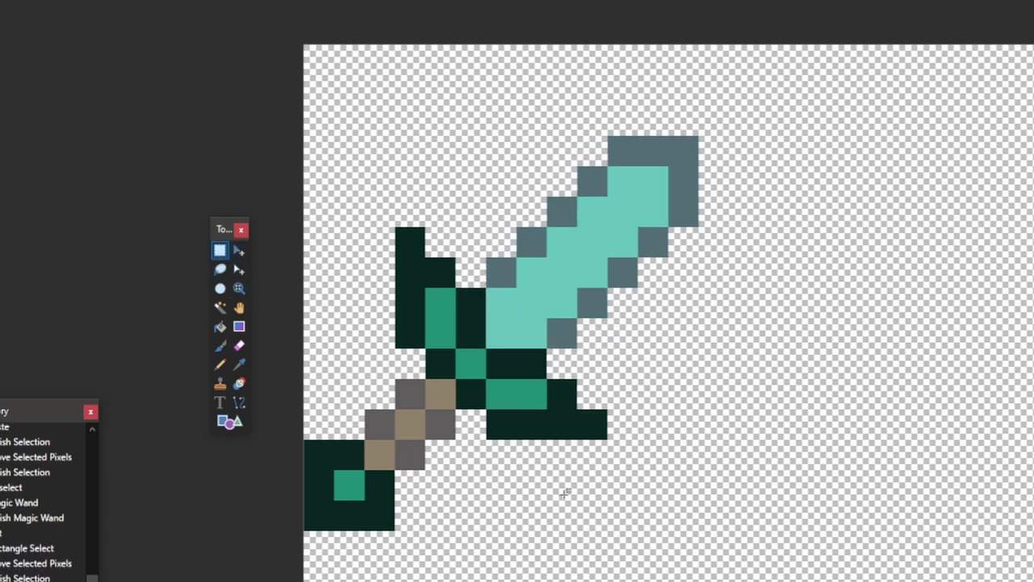
Select the lower blade and hilt and move them up-right to meet the tip
{"action": "left_click_drag", "start_coordinate": [307, 529], "coordinate": [609, 226]}
{"action": "left_click", "coordinate": [238, 251]}
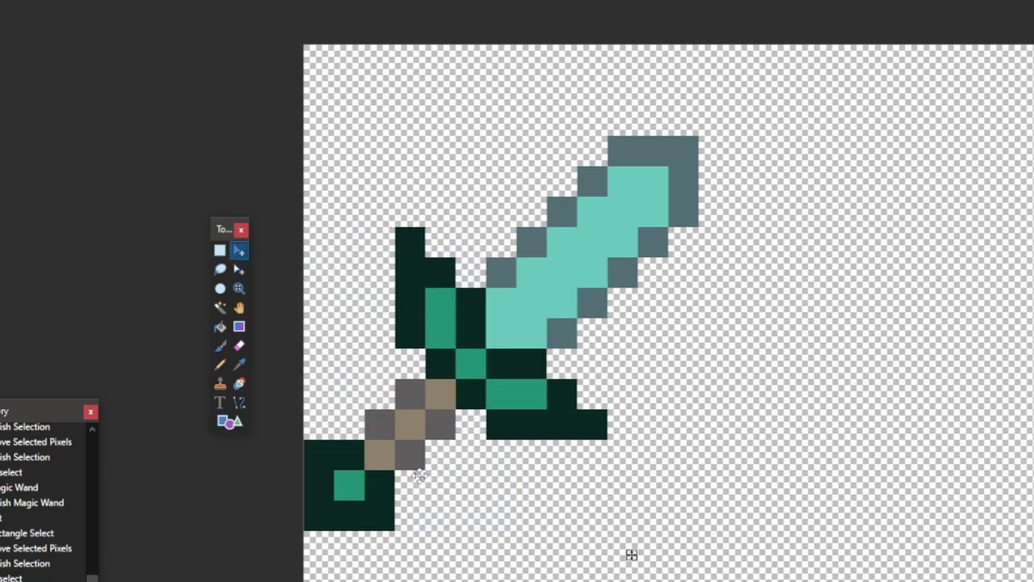
{"action": "left_click_drag", "start_coordinate": [419, 475], "coordinate": [450, 445]}
{"action": "left_click", "coordinate": [219, 250]}
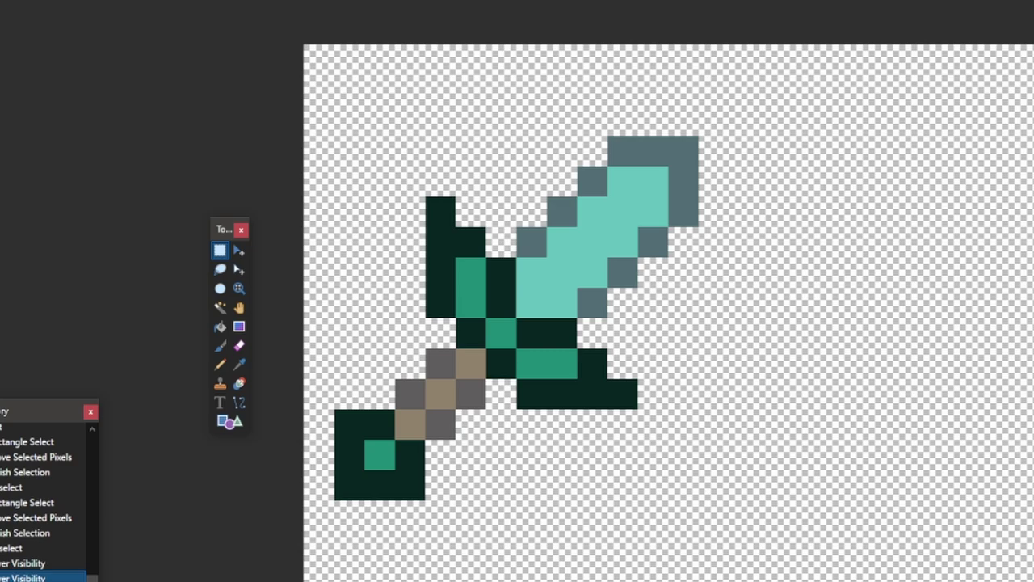
Make the blue palette layer visible with Ctrl+Y
{"action": "key", "text": "ctrl+y"}
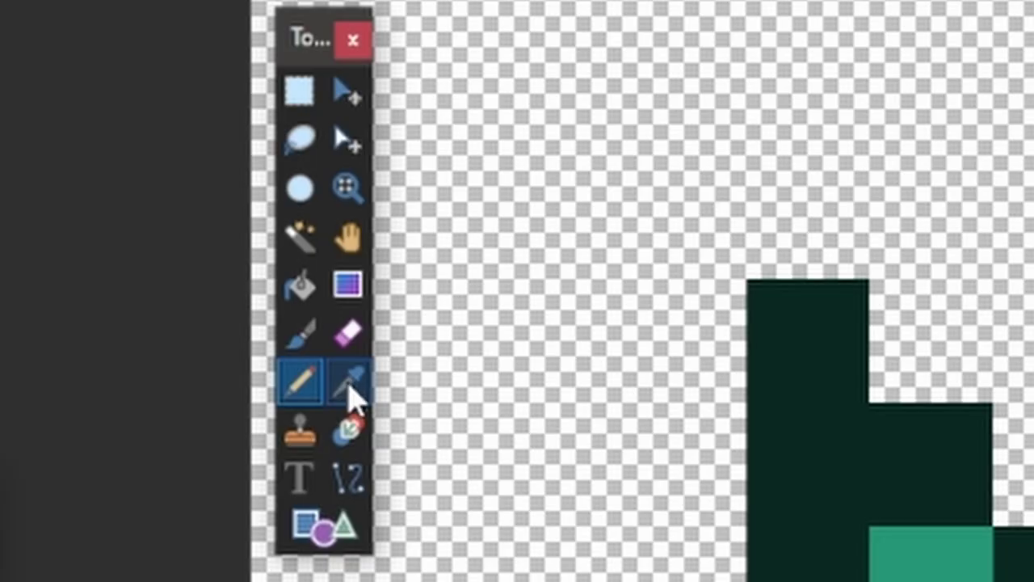
Sample the palest cyan from the palette and paint the blade with it
{"action": "left_click", "coordinate": [355, 391]}
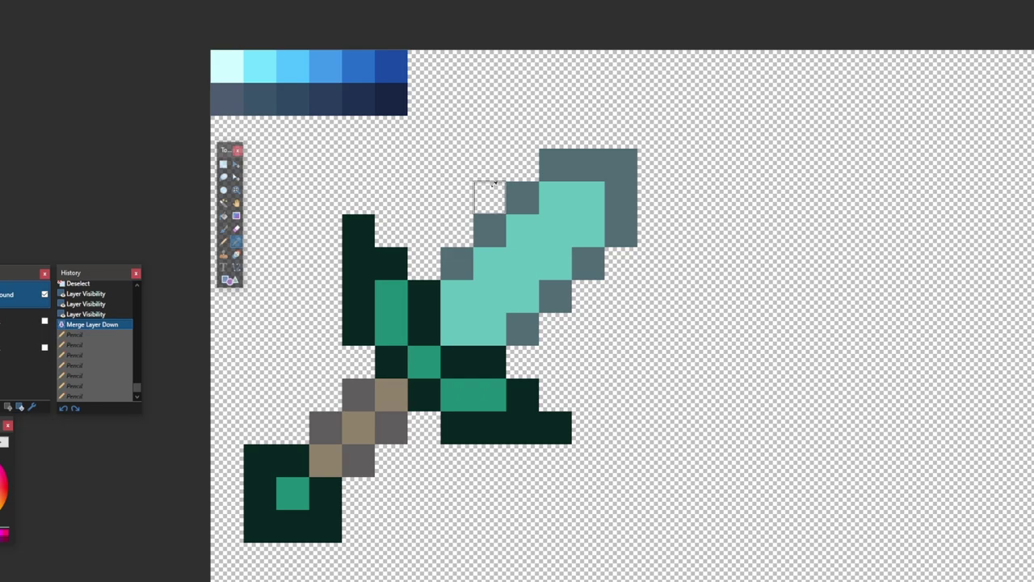
{"action": "left_click", "coordinate": [218, 444]}
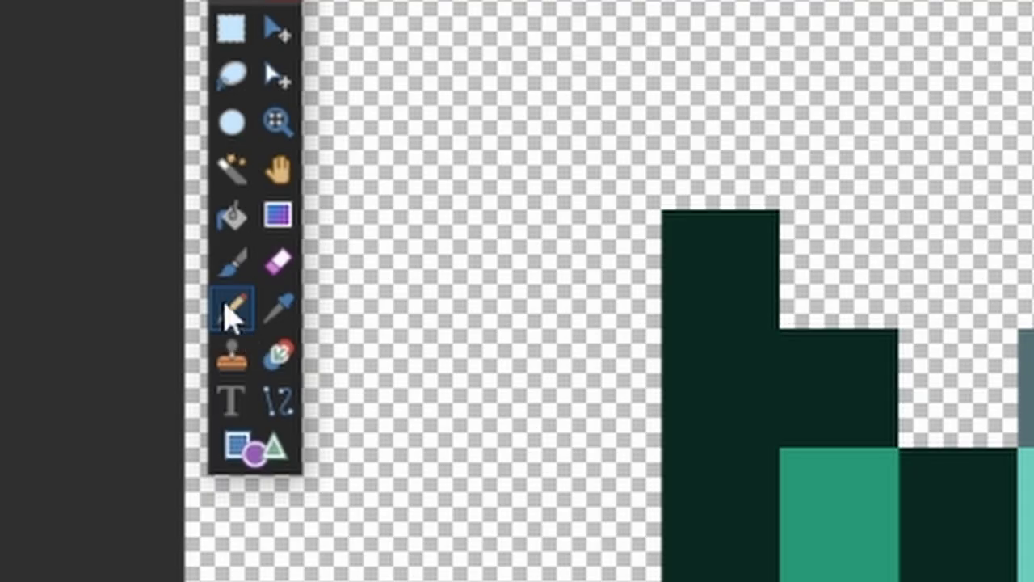
{"action": "left_click", "coordinate": [222, 241]}
{"action": "mouse_move", "coordinate": [588, 198]}
{"action": "left_mouse_down"}
{"action": "mouse_move", "coordinate": [566, 222]}
{"action": "mouse_move", "coordinate": [548, 224]}
{"action": "mouse_move", "coordinate": [549, 247]}
{"action": "mouse_move", "coordinate": [486, 312]}
{"action": "left_mouse_up"}
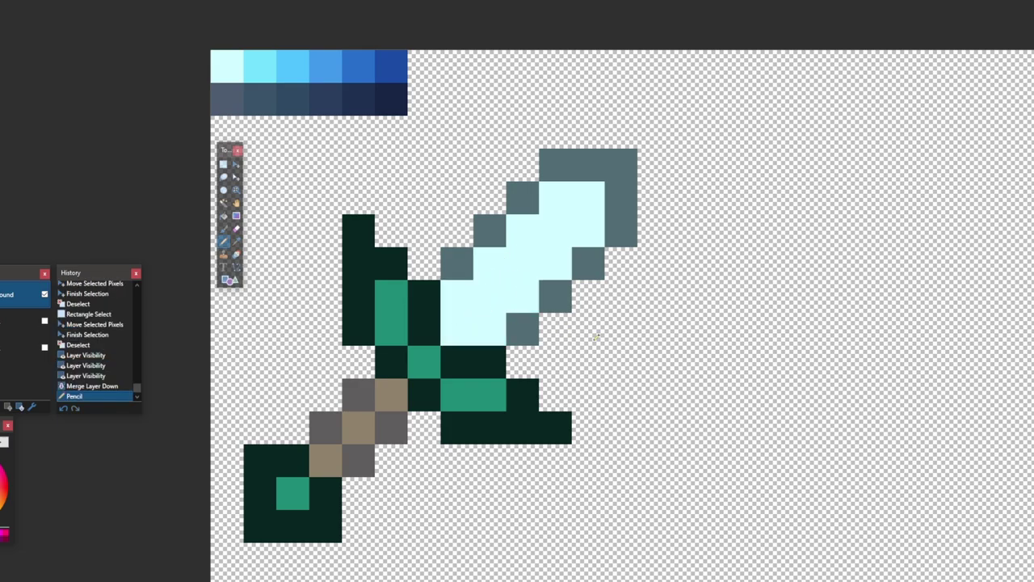
Outline the blade in dark blue, then paint a yellow patch beside the palette
{"action": "left_click_drag", "start_coordinate": [556, 165], "coordinate": [621, 229]}
{"action": "left_click", "coordinate": [588, 265]}
{"action": "left_click", "coordinate": [555, 296]}
{"action": "left_click", "coordinate": [523, 330]}
{"action": "left_click", "coordinate": [517, 202]}
{"action": "left_click", "coordinate": [489, 231]}
{"action": "left_click", "coordinate": [457, 263]}
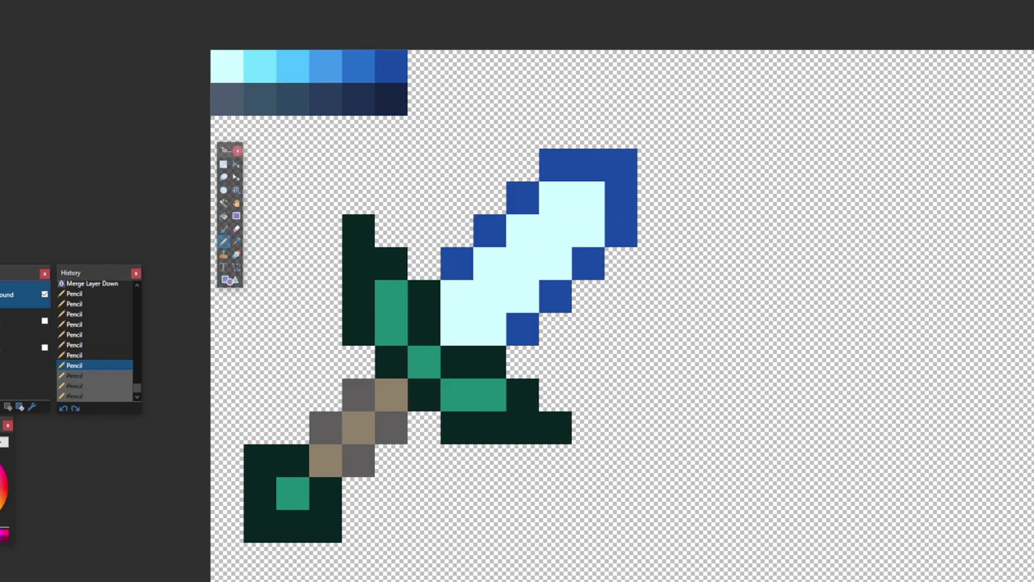
{"action": "mouse_move", "coordinate": [484, 71]}
{"action": "left_mouse_down"}
{"action": "mouse_move", "coordinate": [518, 55]}
{"action": "mouse_move", "coordinate": [519, 100]}
{"action": "mouse_move", "coordinate": [485, 128]}
{"action": "mouse_move", "coordinate": [455, 119]}
{"action": "mouse_move", "coordinate": [439, 97]}
{"action": "mouse_move", "coordinate": [440, 58]}
{"action": "left_mouse_up"}
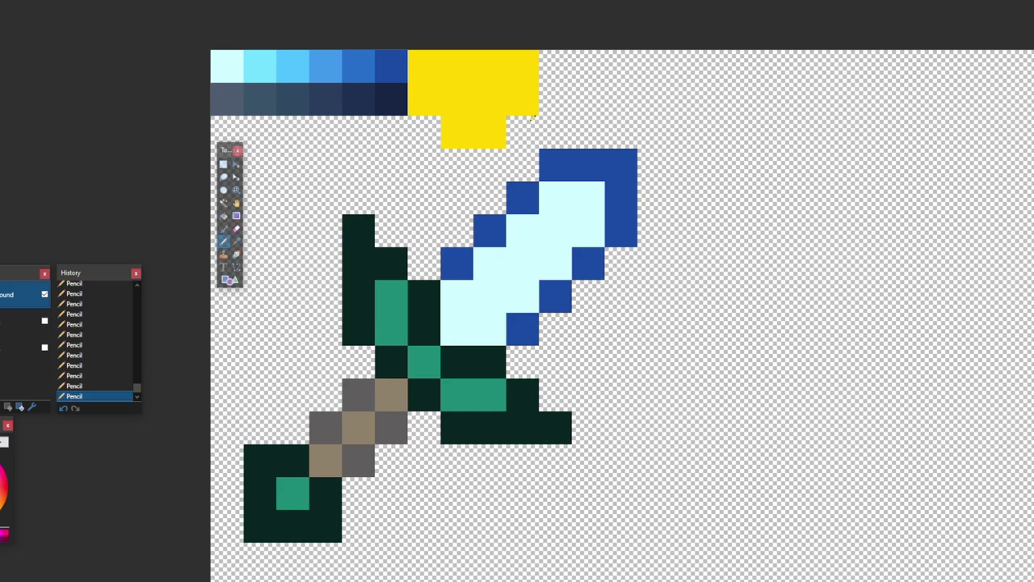
Repaint blade rows in brighter and medium cyan sampled from the palette
{"action": "key", "text": "k"}
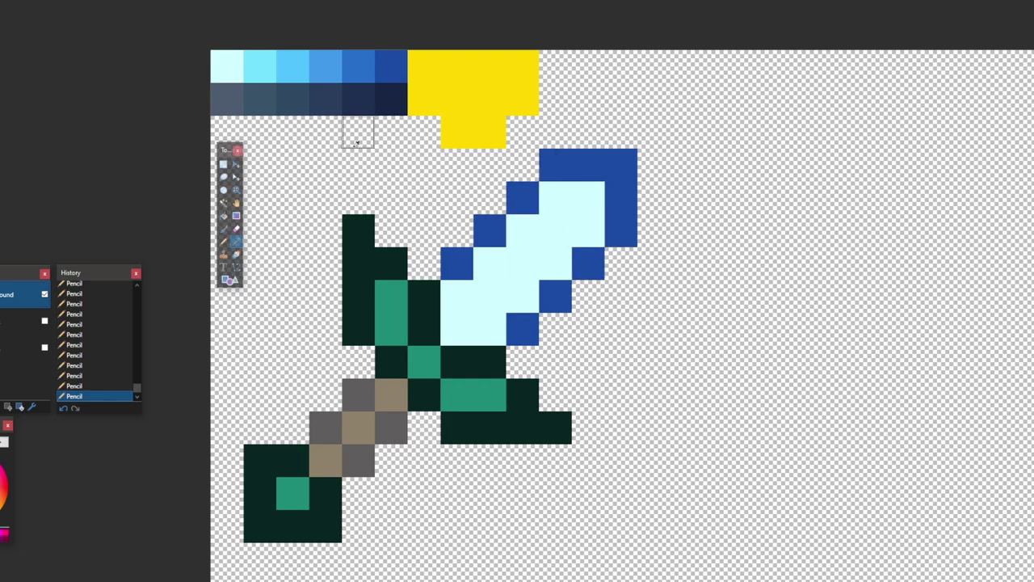
{"action": "left_click", "coordinate": [555, 239]}
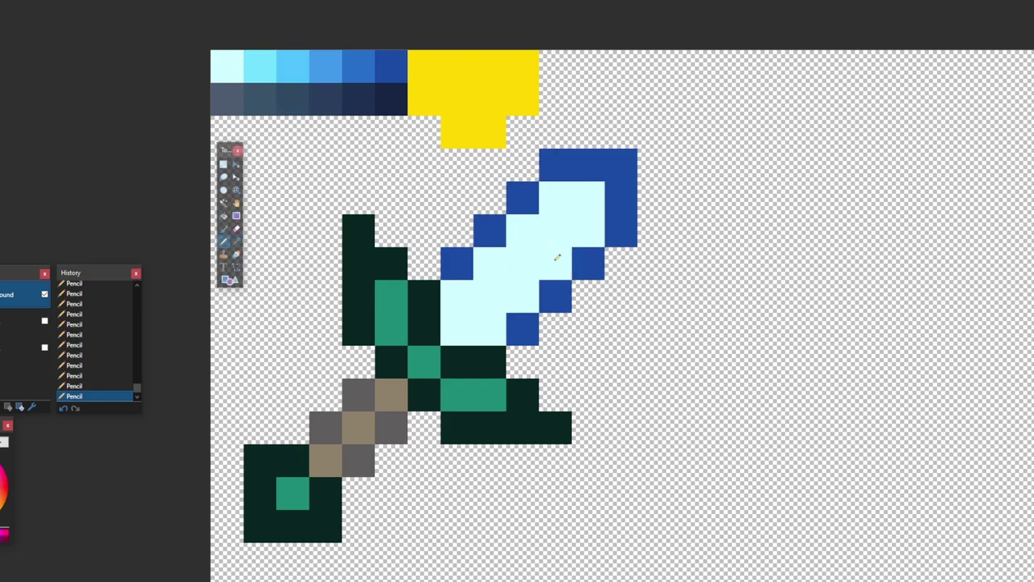
{"action": "left_click_drag", "start_coordinate": [567, 259], "coordinate": [483, 256]}
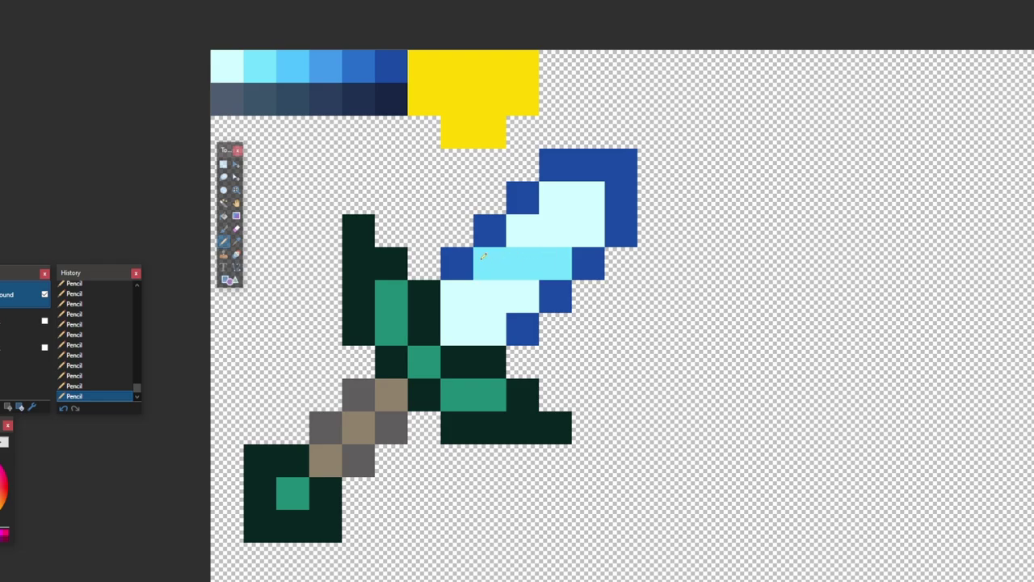
{"action": "mouse_move", "coordinate": [517, 294]}
{"action": "left_mouse_down"}
{"action": "mouse_move", "coordinate": [459, 294]}
{"action": "mouse_move", "coordinate": [457, 328]}
{"action": "left_mouse_up"}
{"action": "key", "text": "k"}
{"action": "left_click", "coordinate": [325, 66]}
{"action": "key", "text": "p"}
Recolour the blade's top outline mid-blue, then lay a dark-blue checker dither across the blade
{"action": "key", "text": "k"}
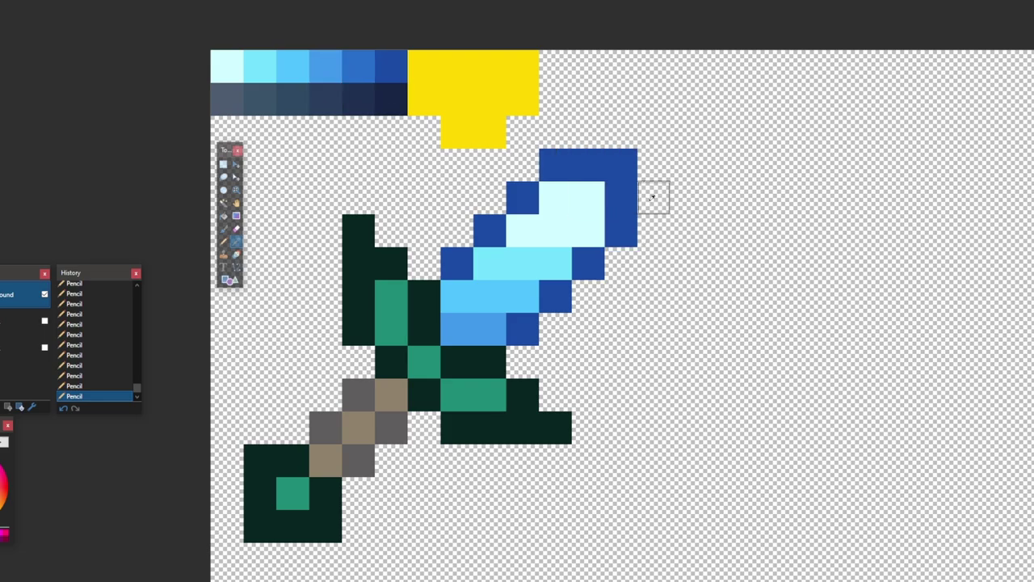
{"action": "left_click", "coordinate": [576, 164]}
{"action": "key", "text": "p"}
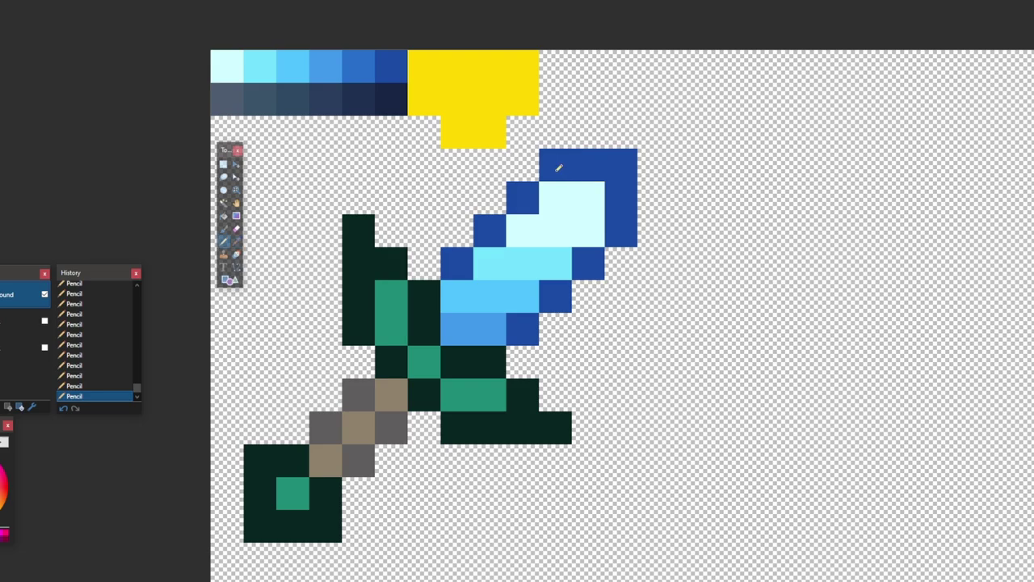
{"action": "mouse_move", "coordinate": [554, 166]}
{"action": "left_mouse_down"}
{"action": "mouse_move", "coordinate": [626, 167]}
{"action": "mouse_move", "coordinate": [619, 233]}
{"action": "left_mouse_up"}
{"action": "left_click", "coordinate": [527, 201]}
{"action": "left_click", "coordinate": [480, 239]}
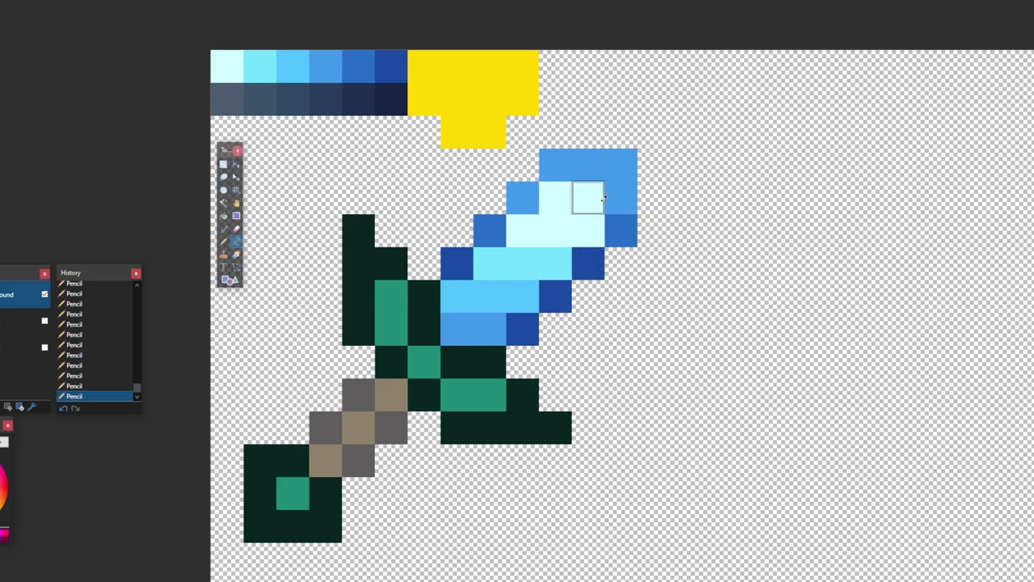
{"action": "left_click", "coordinate": [616, 165]}
{"action": "key", "text": "ctrl+z"}
{"action": "key", "text": "ctrl+z"}
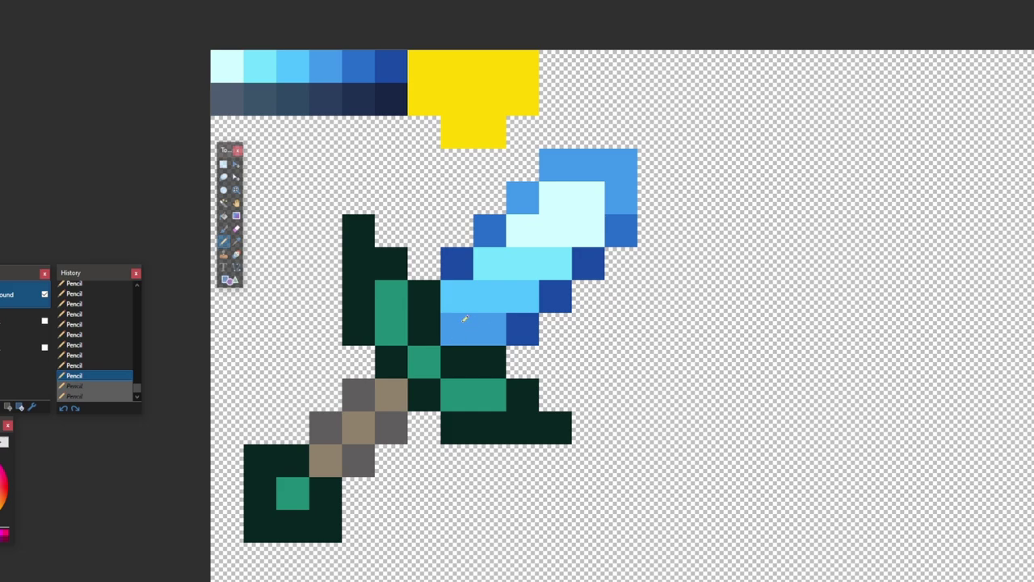
{"action": "left_click_drag", "start_coordinate": [465, 319], "coordinate": [596, 192]}
{"action": "key", "text": "k"}
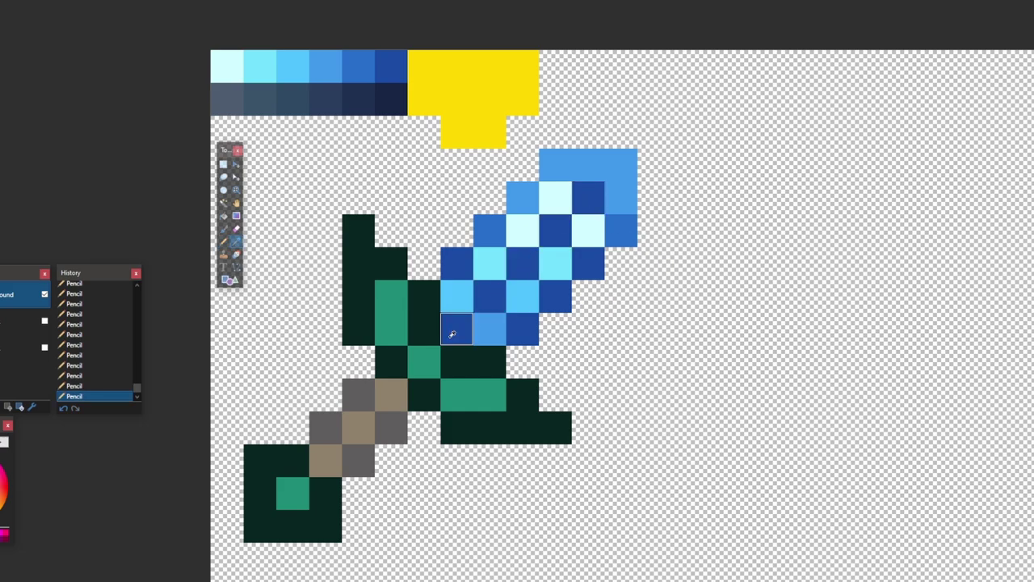
Try recolouring blade cells near the tip, settling one cell on medium blue
{"action": "left_click", "coordinate": [592, 227]}
{"action": "left_click", "coordinate": [588, 200]}
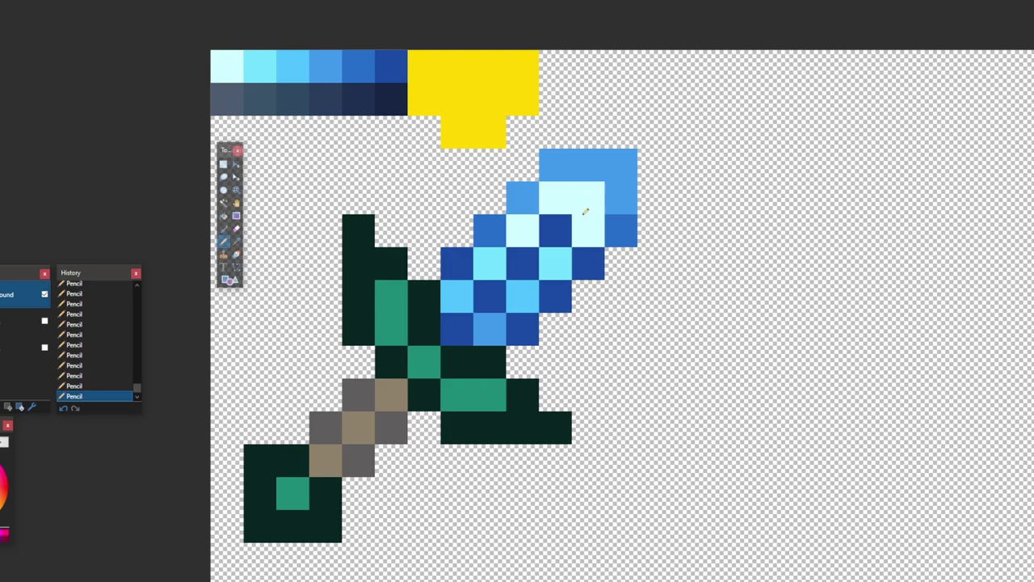
{"action": "left_click", "coordinate": [586, 212]}
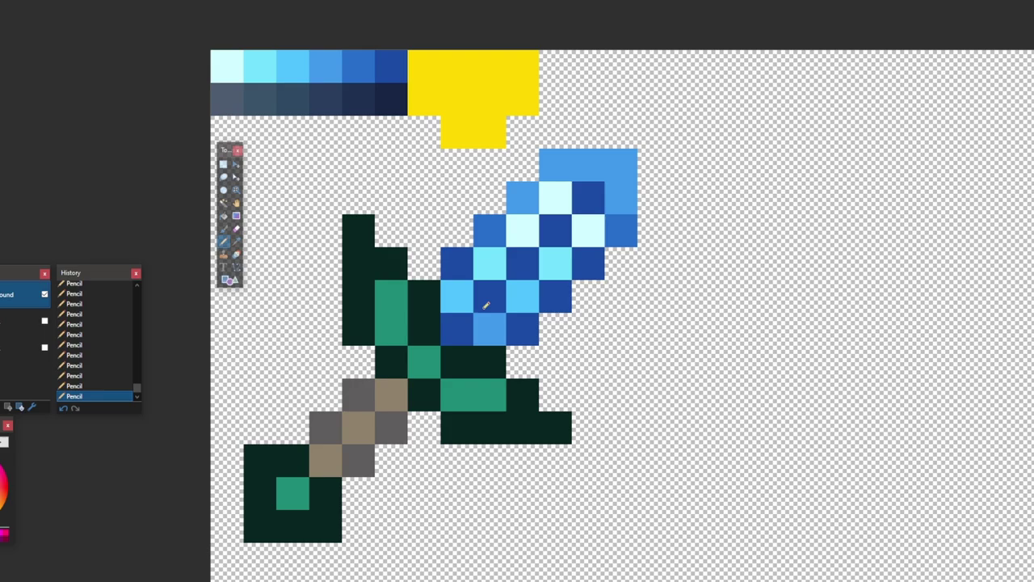
{"action": "key", "text": "ctrl+z"}
{"action": "key", "text": "ctrl+z"}
{"action": "key", "text": "k"}
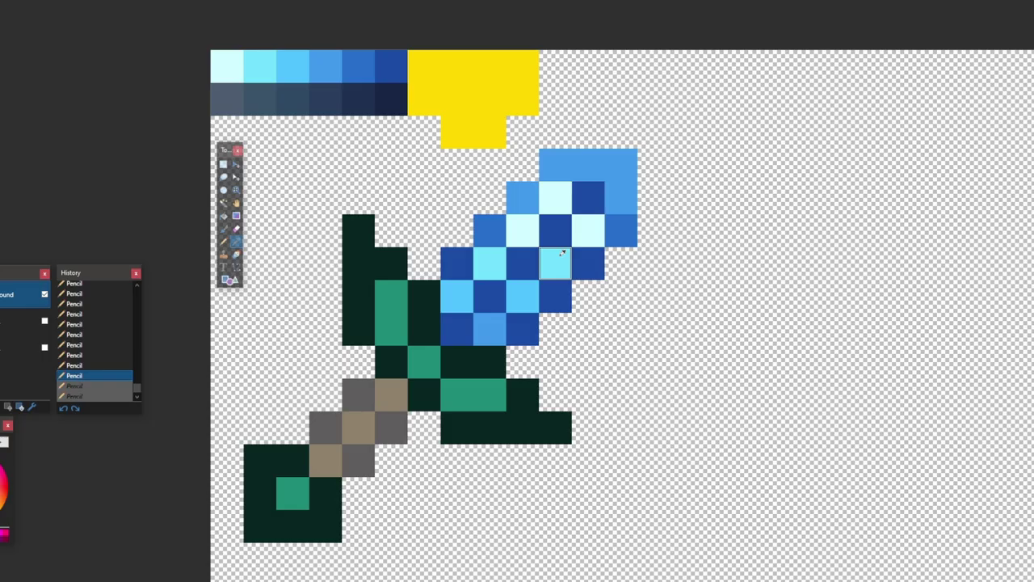
{"action": "left_click", "coordinate": [562, 254], "text": "alt"}
{"action": "left_click", "coordinate": [556, 229]}
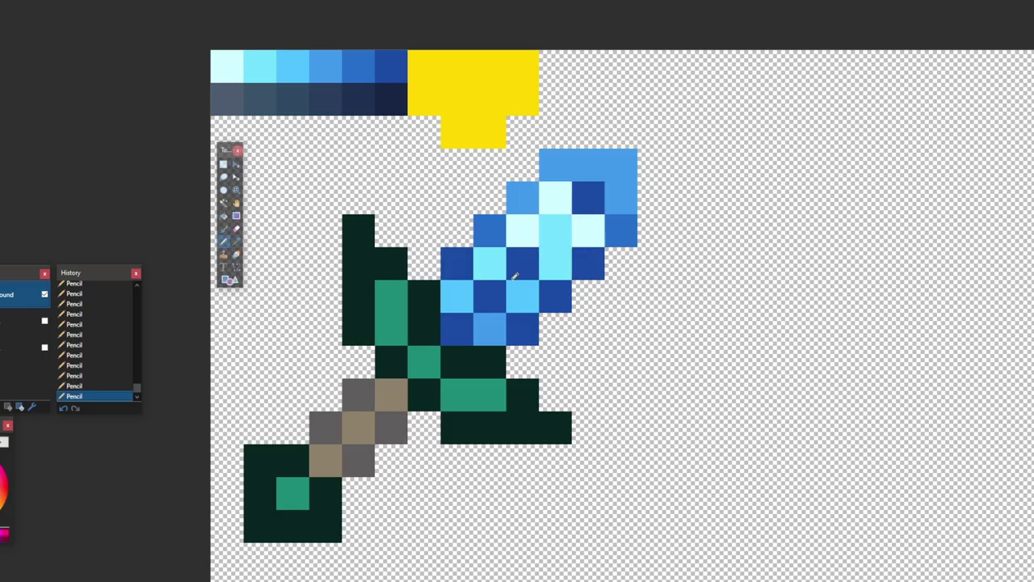
{"action": "key", "text": "ctrl+z"}
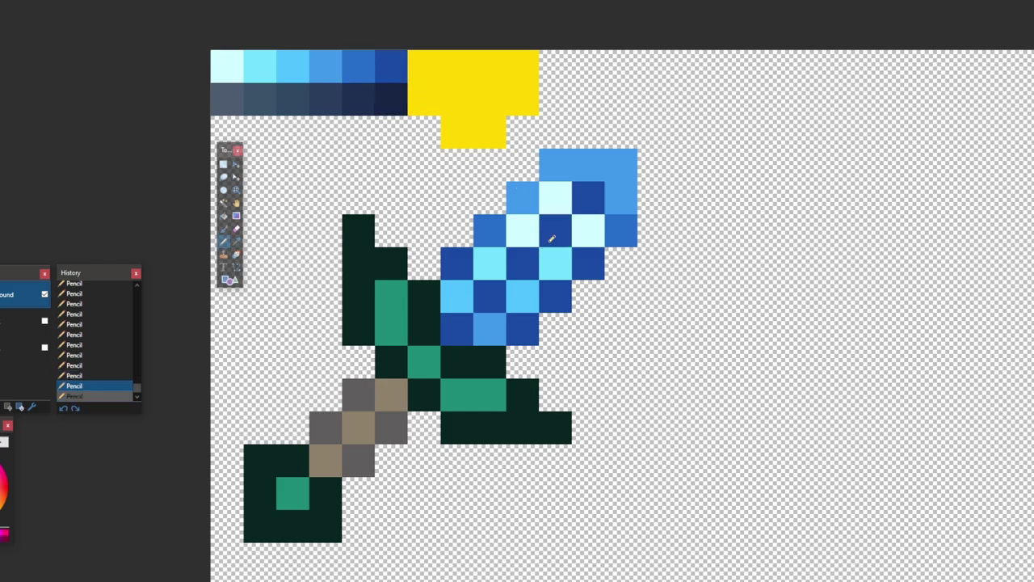
{"action": "left_click", "coordinate": [553, 236]}
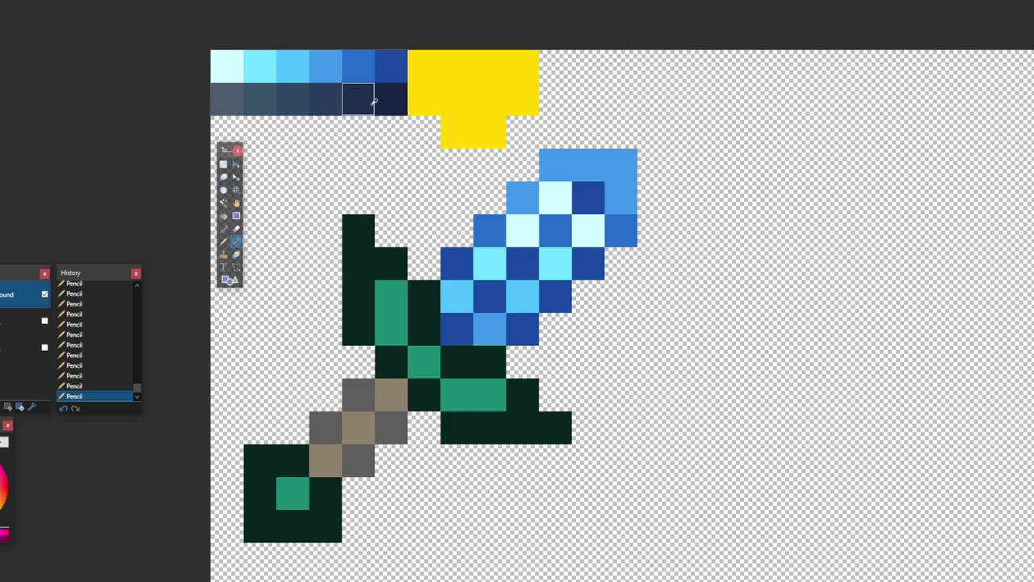
{"action": "left_click", "coordinate": [564, 225]}
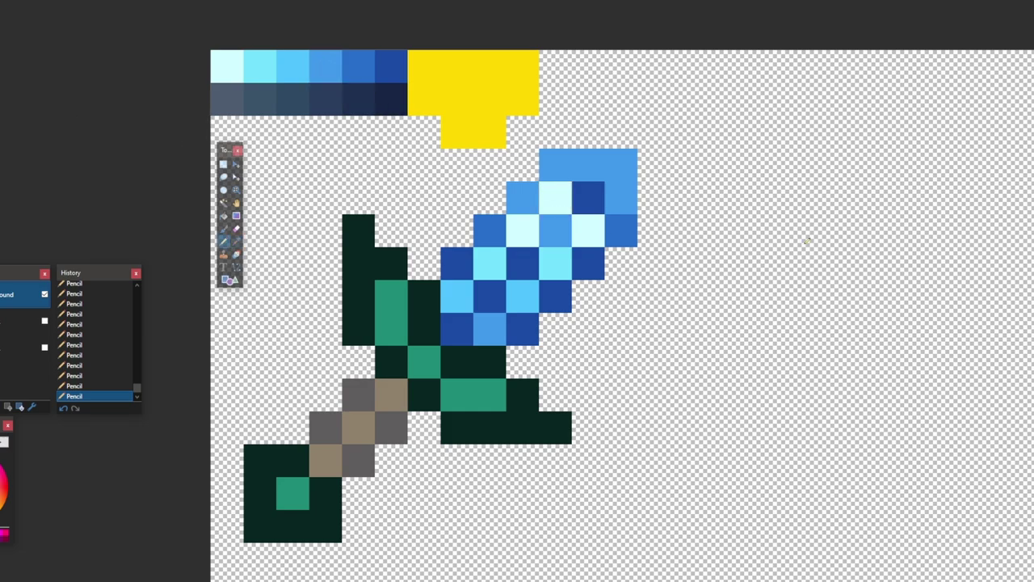
Repaint tip cells in light blue, pale cyan and sampled cyan, undoing unwanted tries
{"action": "key", "text": "k"}
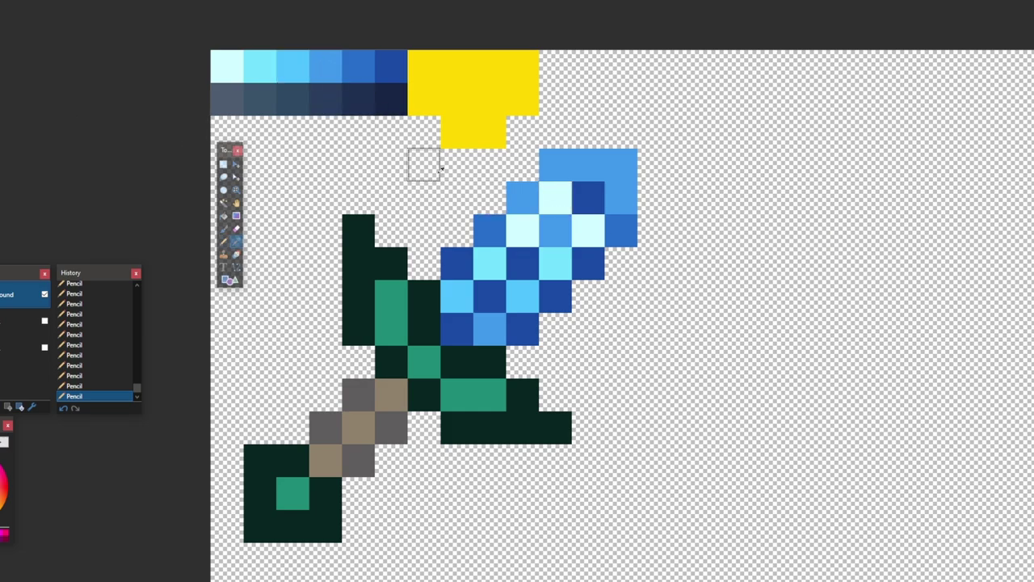
{"action": "key", "text": "p"}
{"action": "left_click", "coordinate": [561, 230]}
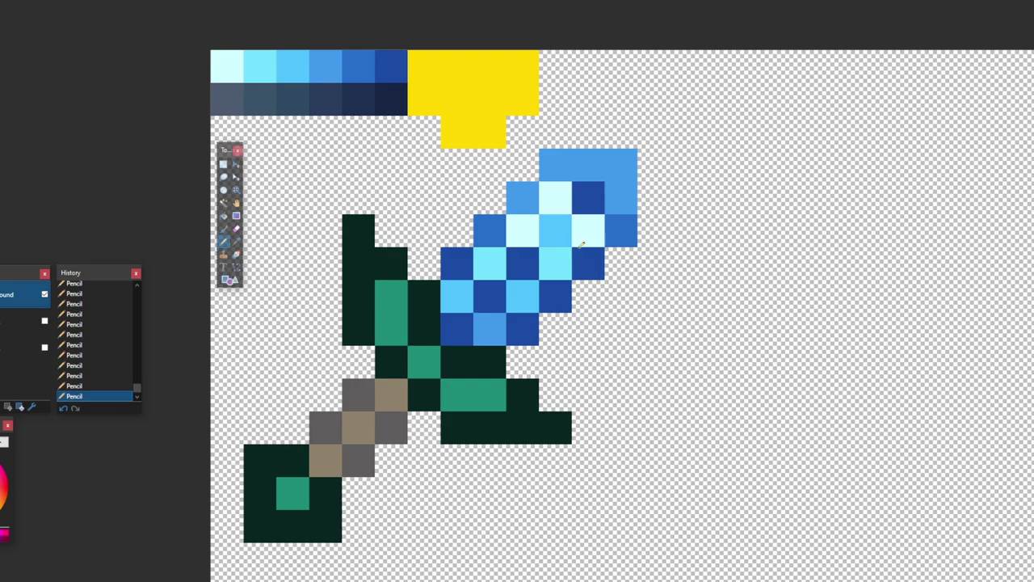
{"action": "key", "text": "k"}
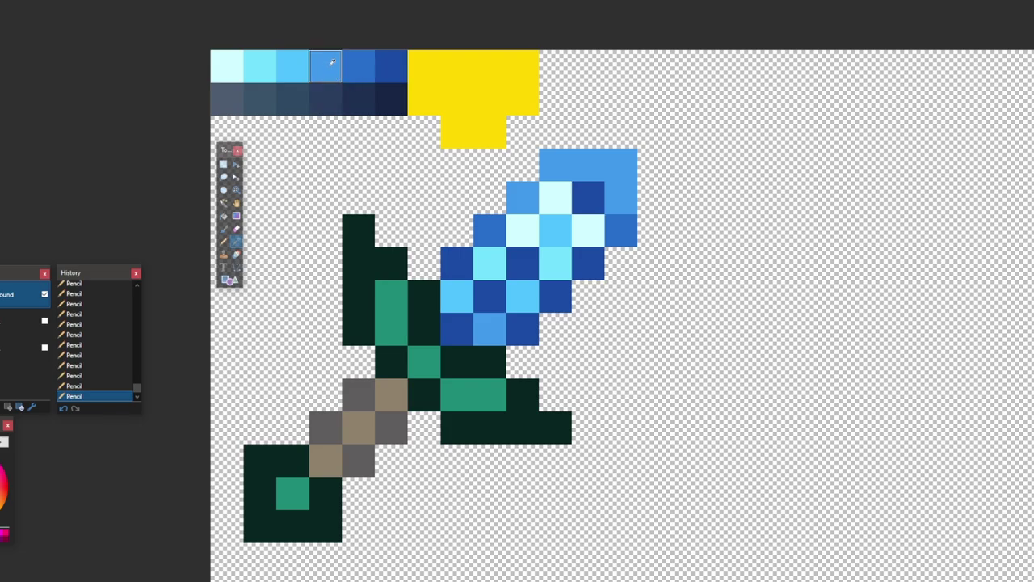
{"action": "key", "text": "ctrl+z"}
{"action": "key", "text": "p"}
{"action": "left_click", "coordinate": [588, 198]}
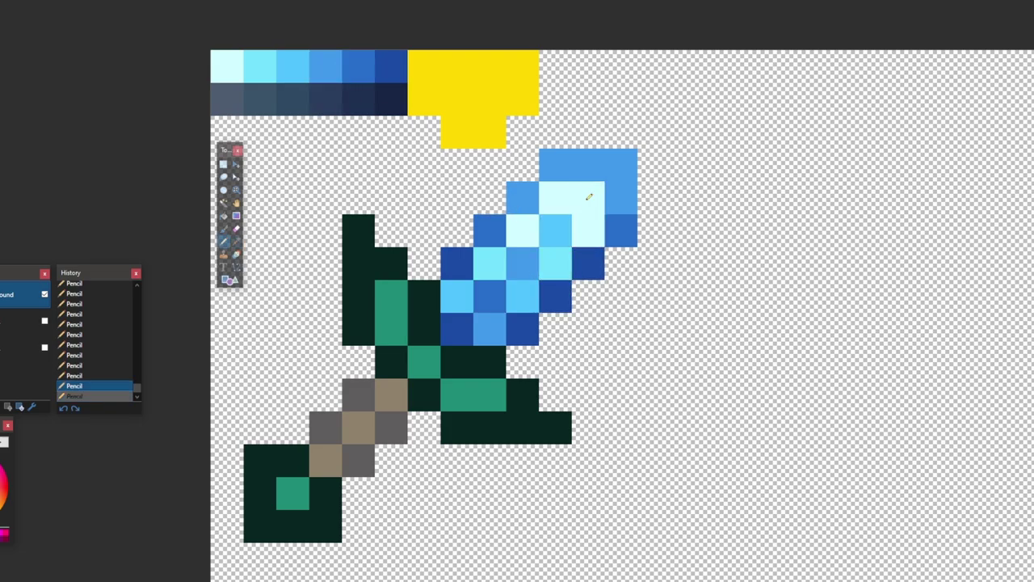
{"action": "key", "text": "k"}
{"action": "left_click", "coordinate": [564, 276]}
{"action": "key", "text": "p"}
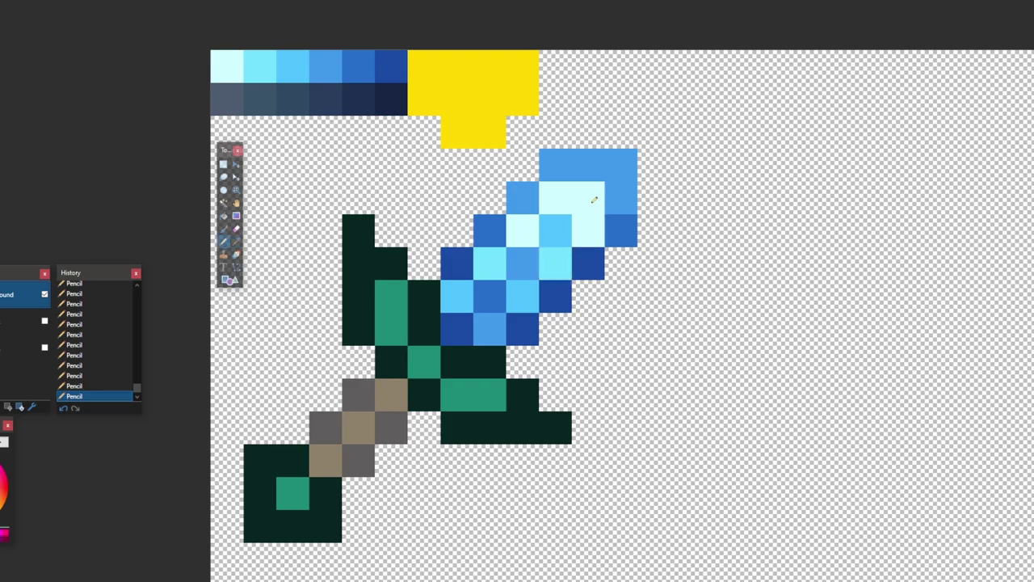
{"action": "left_click", "coordinate": [594, 202]}
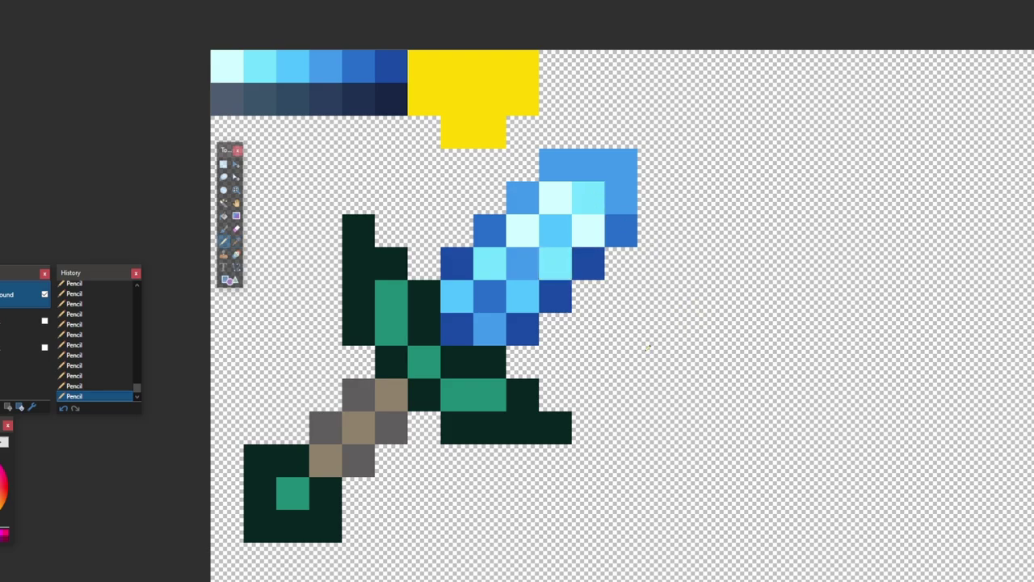
Darken two blade cells with sampled blue, then revert two steps in History
{"action": "key", "text": "ctrl+z"}
{"action": "key", "text": "ctrl+z"}
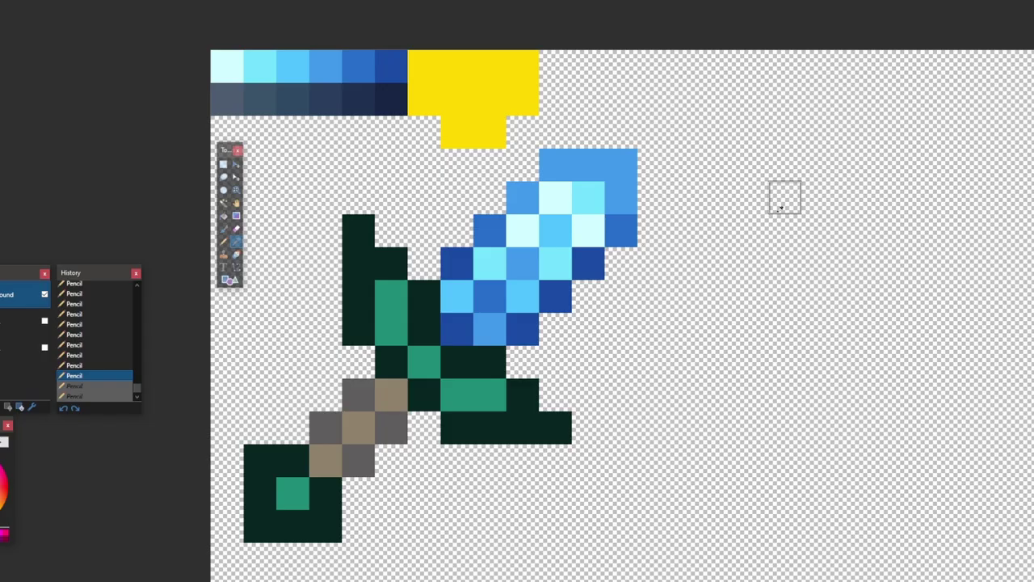
{"action": "left_click", "coordinate": [620, 230]}
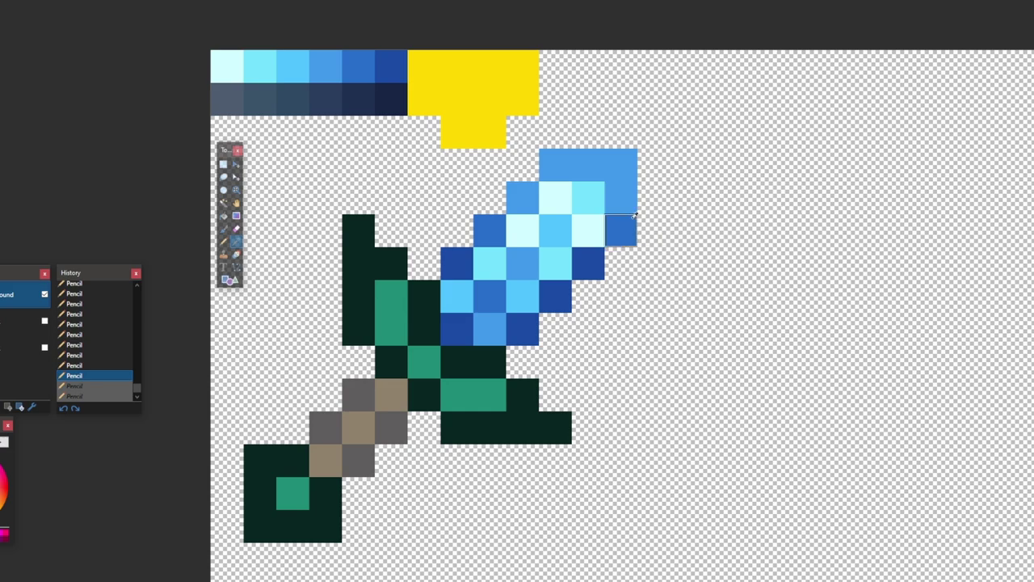
{"action": "key", "text": "p"}
{"action": "left_click", "coordinate": [620, 197]}
{"action": "left_click", "coordinate": [590, 260]}
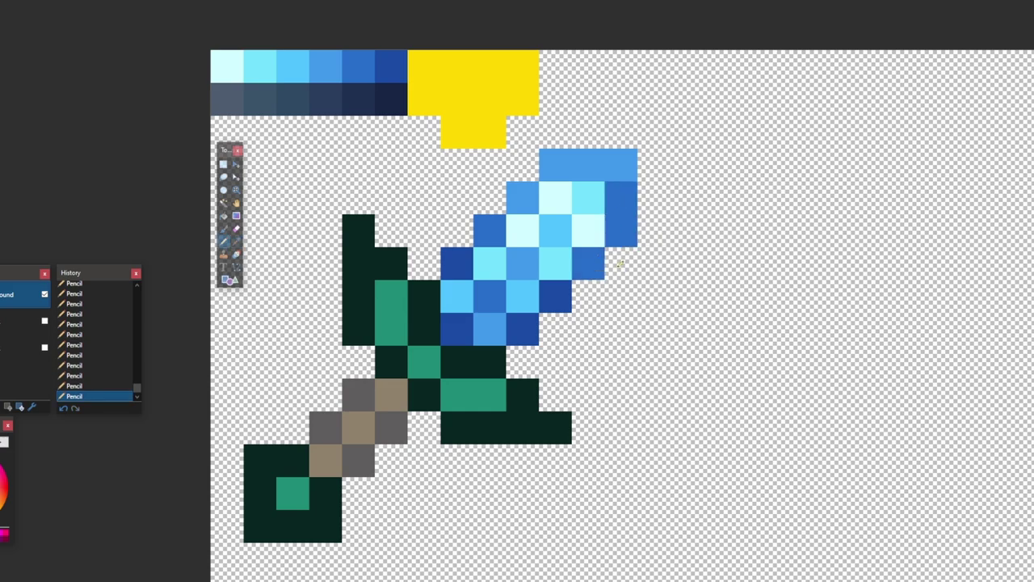
{"action": "left_click", "coordinate": [89, 375]}
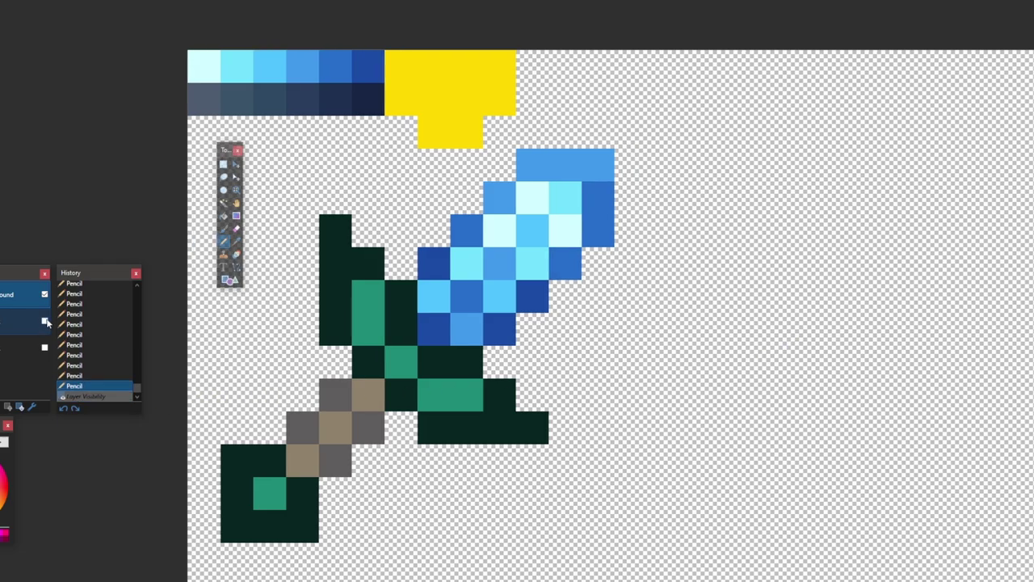
Show the dark-blue variant layer and paint three of its blade pixels light cyan
{"action": "left_click", "coordinate": [44, 321]}
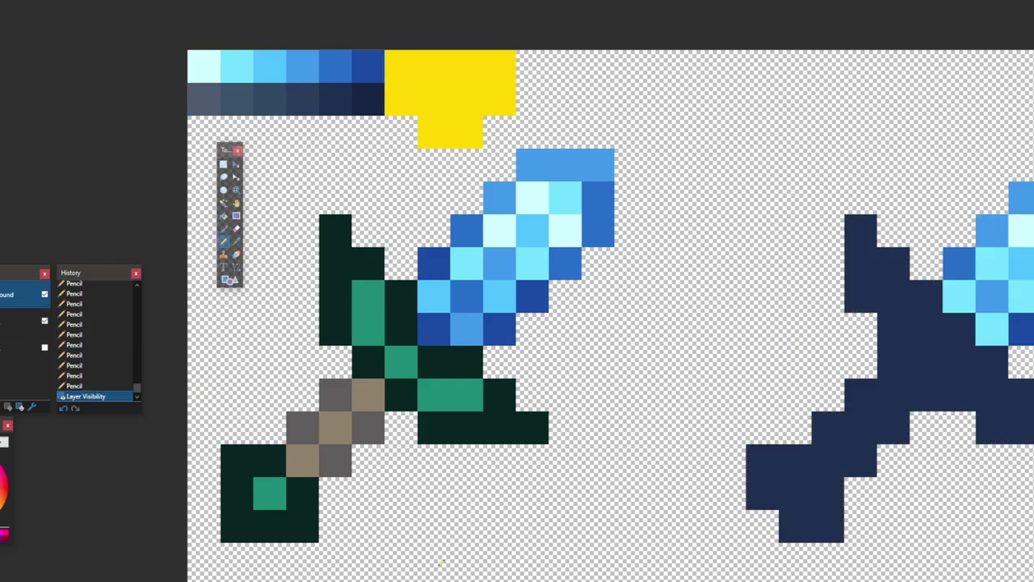
{"action": "scroll", "coordinate": [606, 315], "scroll_direction": "right", "scroll_amount": 10}
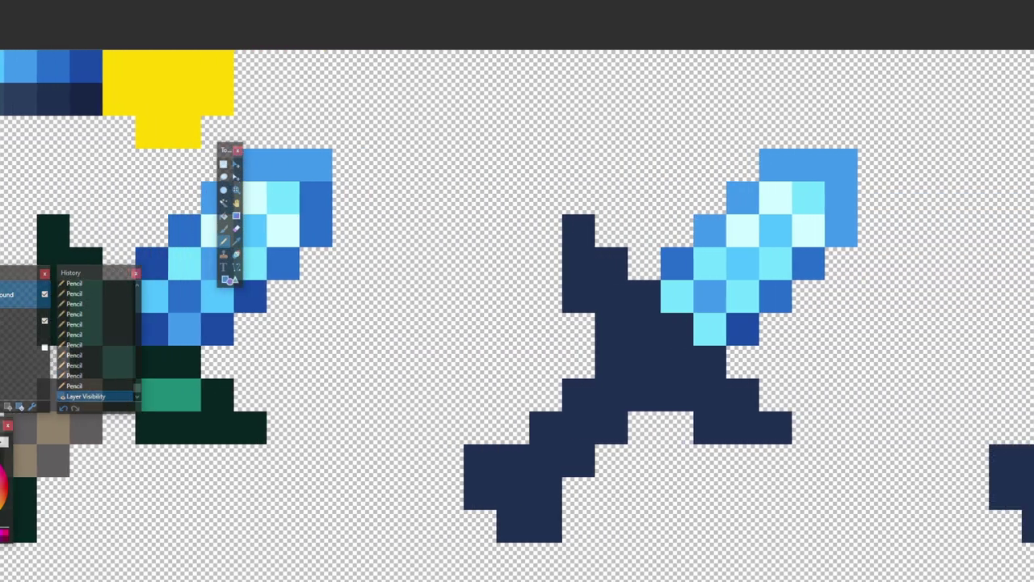
{"action": "scroll", "coordinate": [633, 267], "scroll_direction": "right", "scroll_amount": 2}
{"action": "scroll", "coordinate": [633, 267], "scroll_direction": "left", "scroll_amount": 3}
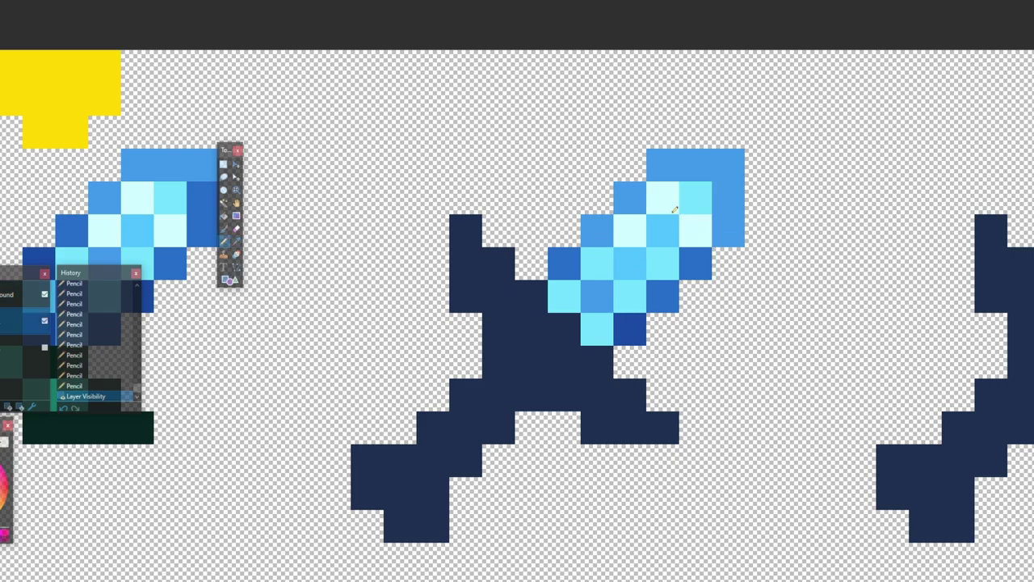
{"action": "left_click", "coordinate": [661, 230]}
{"action": "left_click", "coordinate": [626, 271]}
{"action": "left_click", "coordinate": [598, 296]}
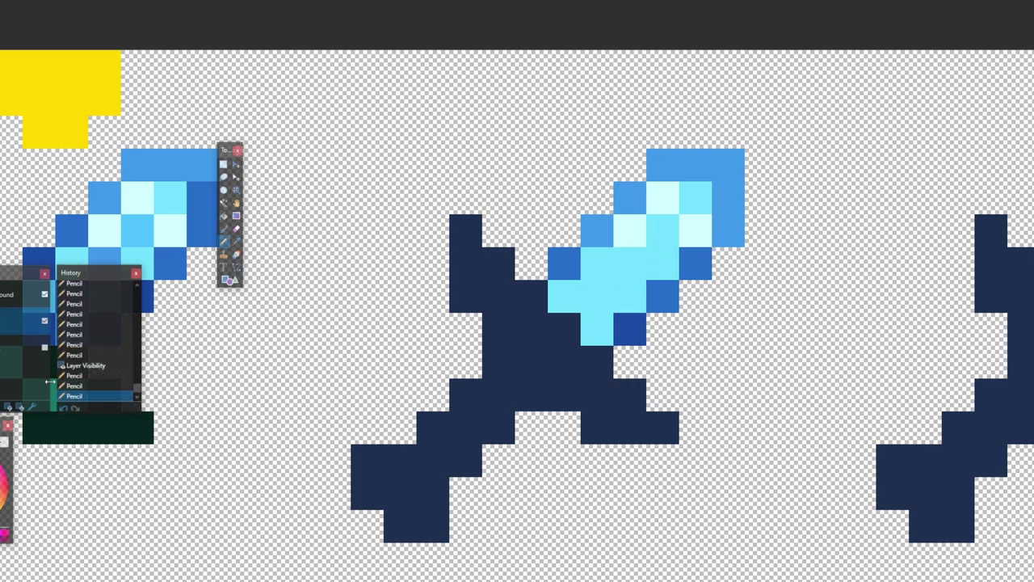
Paint a medium-blue diagonal and light-blue centre pixels on the variant blade, then undo them
{"action": "mouse_move", "coordinate": [597, 295]}
{"action": "left_mouse_down"}
{"action": "mouse_move", "coordinate": [663, 231]}
{"action": "mouse_move", "coordinate": [663, 211]}
{"action": "left_mouse_up"}
{"action": "left_click", "coordinate": [629, 231]}
{"action": "left_click", "coordinate": [663, 263]}
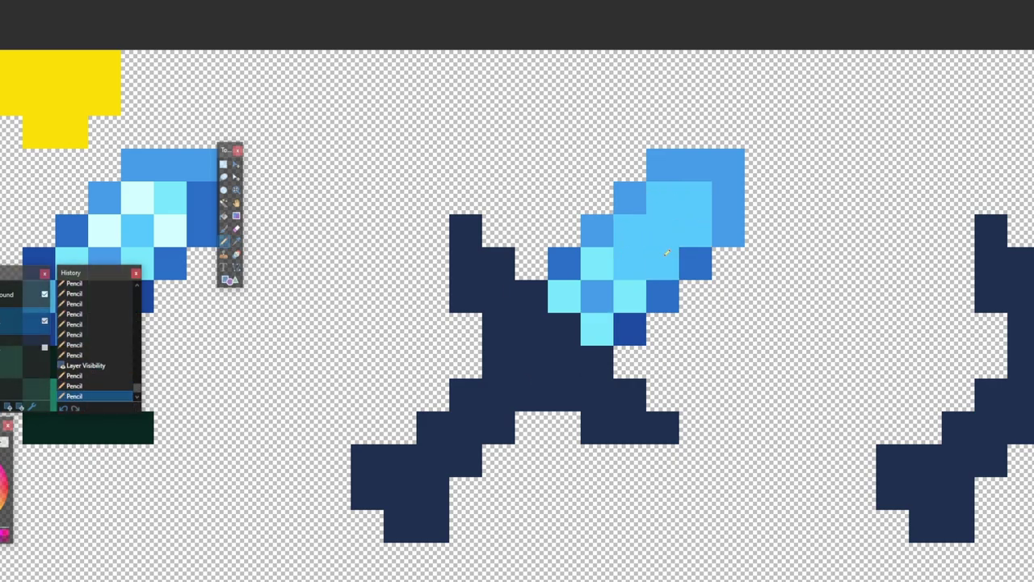
{"action": "left_click", "coordinate": [598, 263]}
{"action": "left_click_drag", "start_coordinate": [598, 296], "coordinate": [630, 296]}
{"action": "left_click_drag", "start_coordinate": [598, 328], "coordinate": [566, 295]}
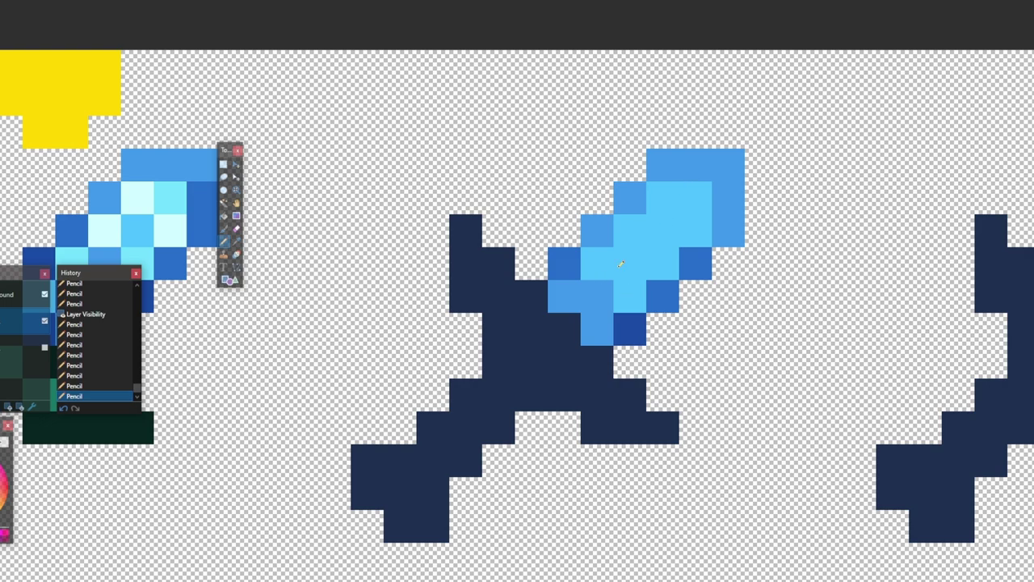
{"action": "key", "text": "ctrl+z"}
{"action": "key", "text": "ctrl+z"}
{"action": "key", "text": "ctrl+z"}
{"action": "key", "text": "ctrl+z"}
{"action": "key", "text": "ctrl+z"}
{"action": "key", "text": "ctrl+z"}
{"action": "key", "text": "ctrl+z"}
{"action": "key", "text": "ctrl+z"}
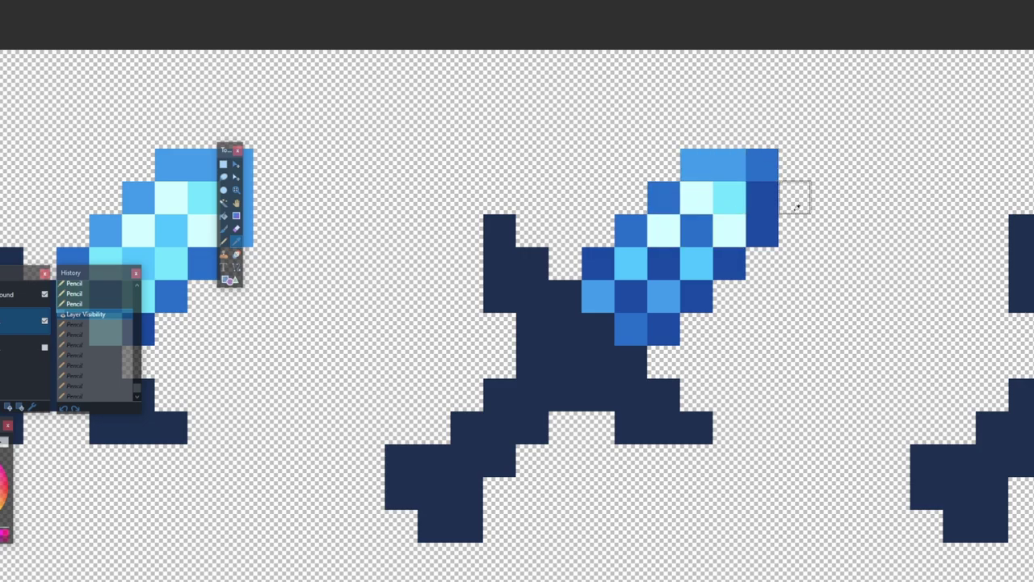
Retry light-cyan and mid-blue blade cells and a cyan row, then undo
{"action": "left_click", "coordinate": [697, 230]}
{"action": "left_click", "coordinate": [664, 262]}
{"action": "left_click", "coordinate": [644, 298]}
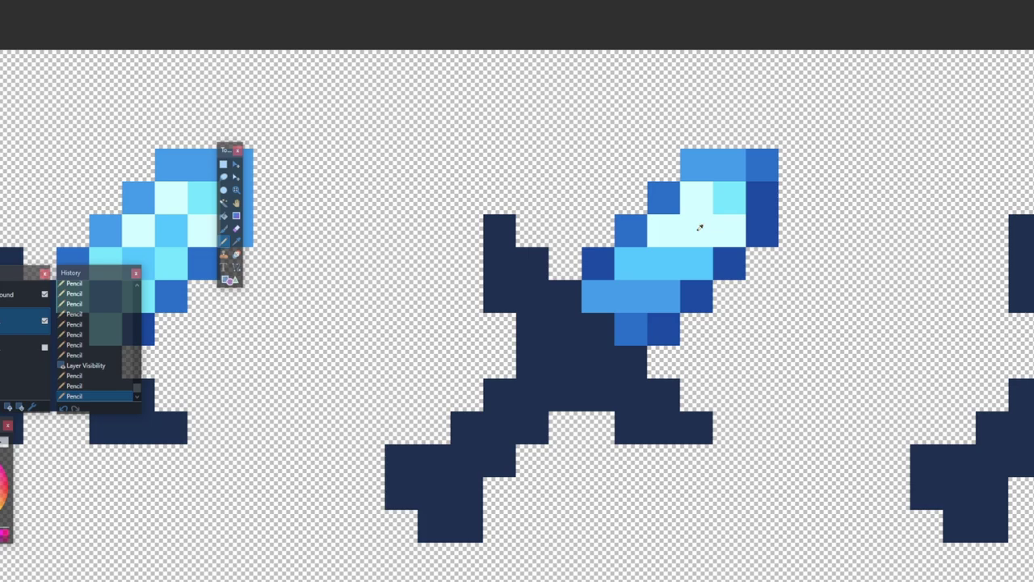
{"action": "mouse_move", "coordinate": [700, 227]}
{"action": "left_mouse_down"}
{"action": "mouse_move", "coordinate": [741, 192]}
{"action": "mouse_move", "coordinate": [670, 228]}
{"action": "mouse_move", "coordinate": [730, 231]}
{"action": "left_mouse_up"}
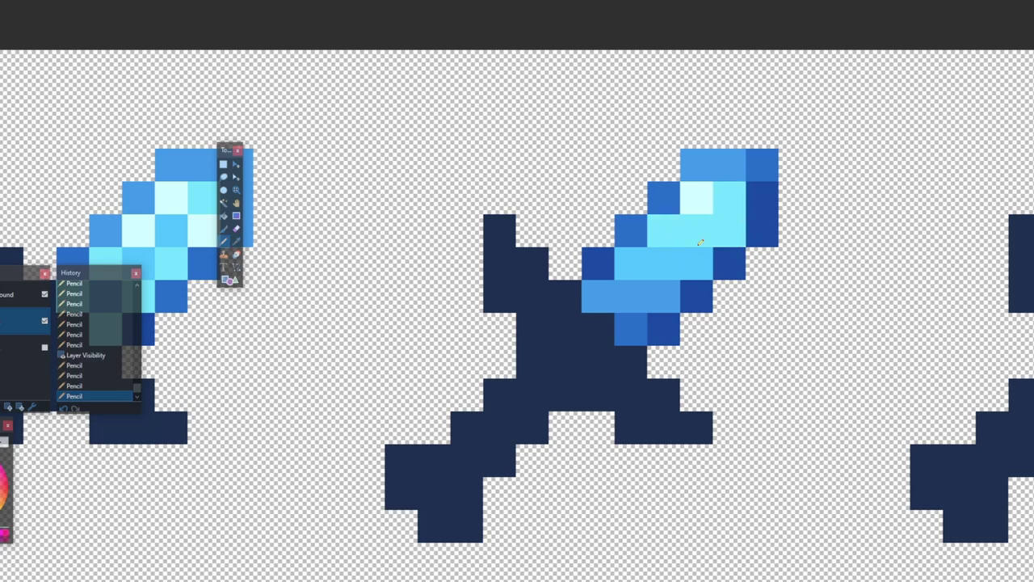
{"action": "key", "text": "ctrl+z"}
{"action": "key", "text": "ctrl+z"}
{"action": "key", "text": "ctrl+z"}
{"action": "key", "text": "ctrl+z"}
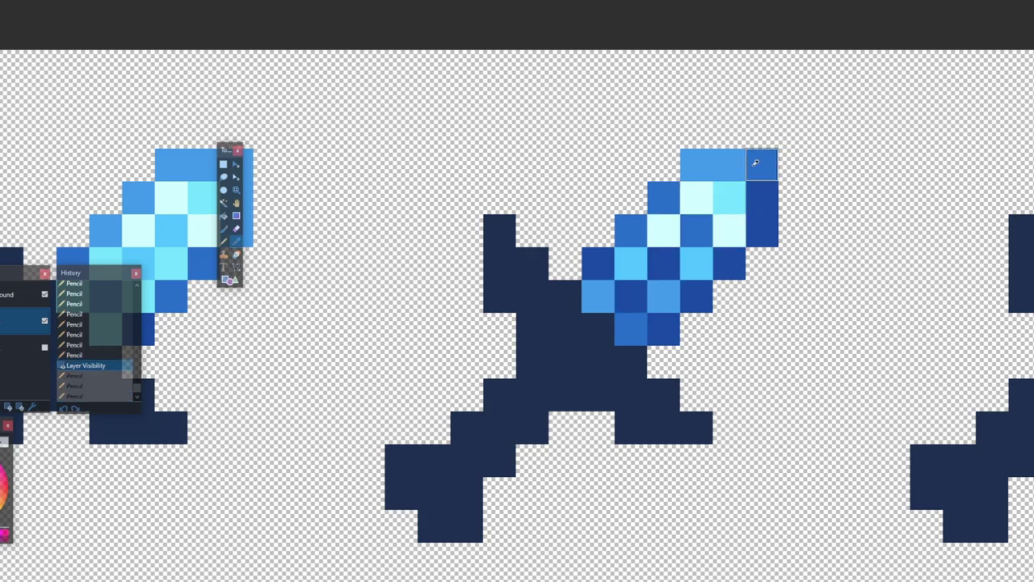
Recolour the blade's top-right edge cells in medium blue to complete the dither
{"action": "left_click", "coordinate": [756, 162]}
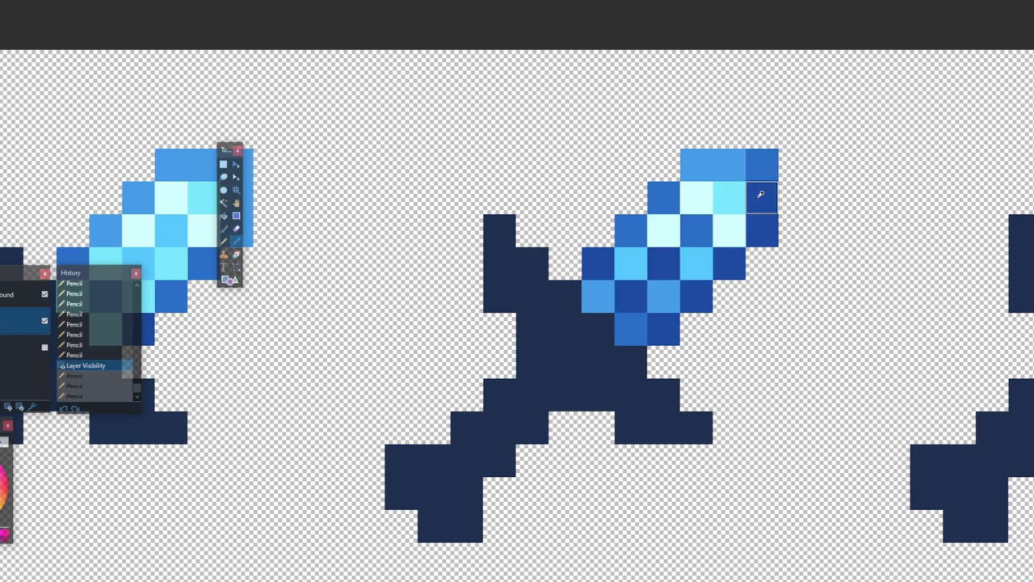
{"action": "left_click", "coordinate": [760, 193]}
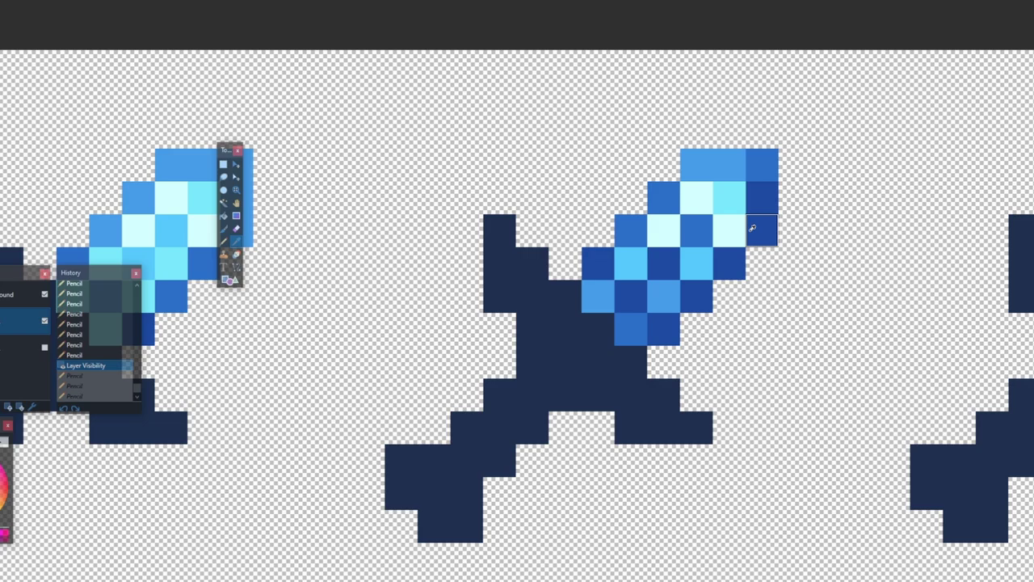
{"action": "left_click", "coordinate": [739, 167]}
{"action": "left_click", "coordinate": [664, 198]}
{"action": "left_click", "coordinate": [762, 165]}
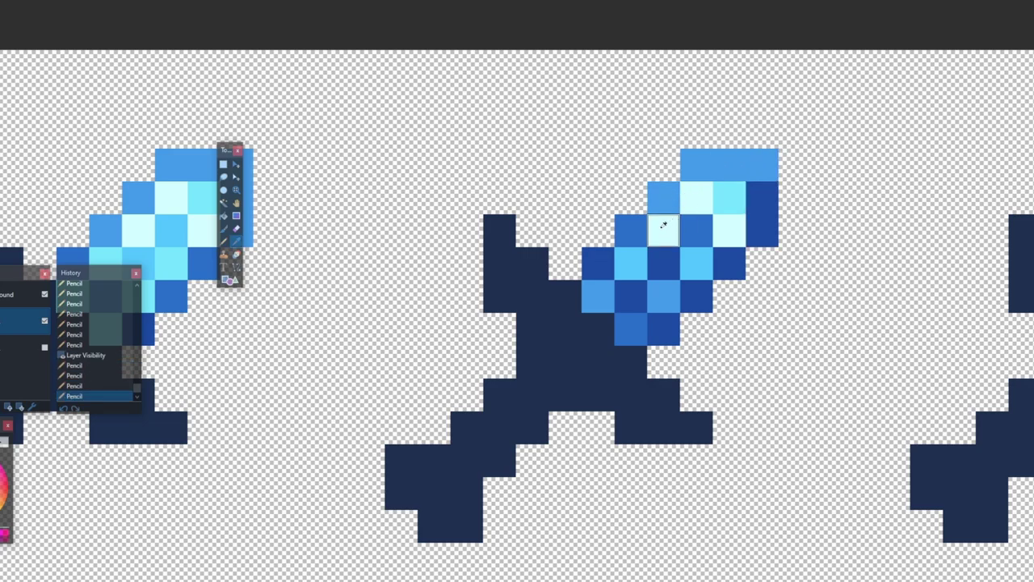
{"action": "left_click_drag", "start_coordinate": [755, 199], "coordinate": [759, 233]}
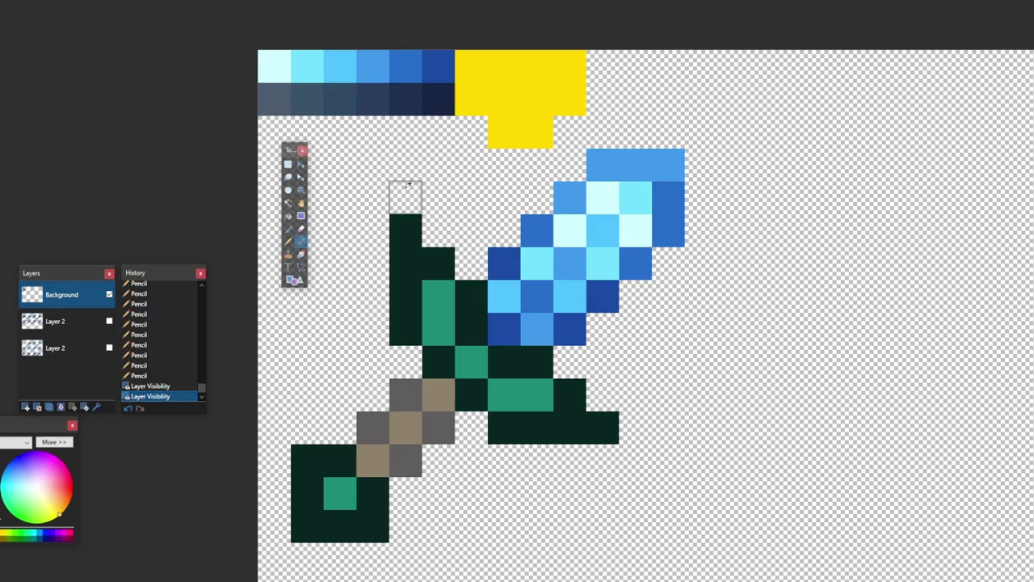
Paint a yellow block in the upper-left canvas beneath the blue swatches
{"action": "left_click", "coordinate": [371, 131]}
{"action": "mouse_move", "coordinate": [367, 141]}
{"action": "left_mouse_down"}
{"action": "mouse_move", "coordinate": [373, 174]}
{"action": "mouse_move", "coordinate": [373, 141]}
{"action": "mouse_move", "coordinate": [406, 165]}
{"action": "left_mouse_up"}
{"action": "mouse_move", "coordinate": [314, 165]}
{"action": "left_mouse_down"}
{"action": "mouse_move", "coordinate": [320, 130]}
{"action": "mouse_move", "coordinate": [391, 177]}
{"action": "left_mouse_up"}
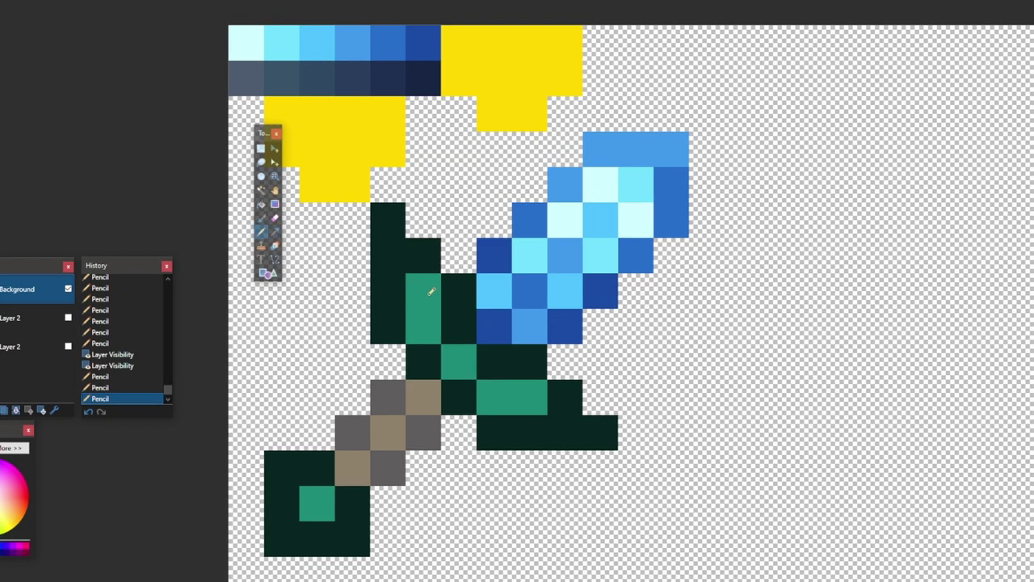